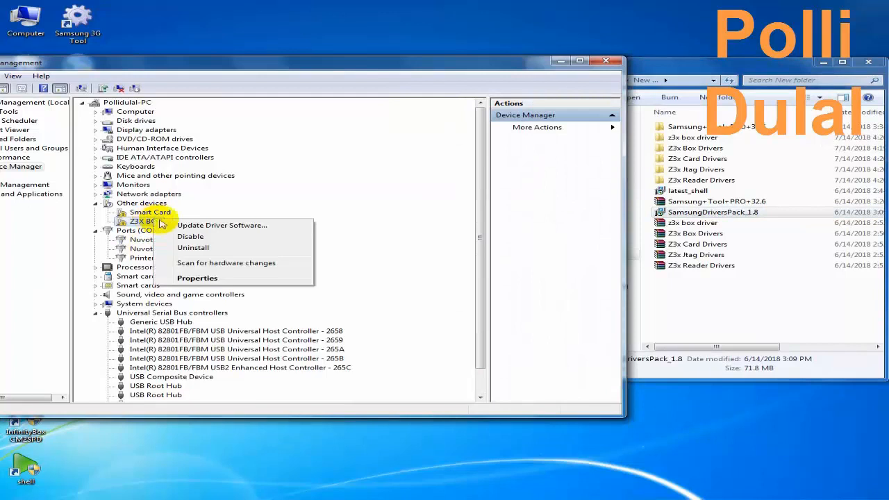
- Begin a driver update for the Z3X BOX device and choose to locate the driver software manually on the computer
{"action": "left_click", "coordinate": [216, 224]}
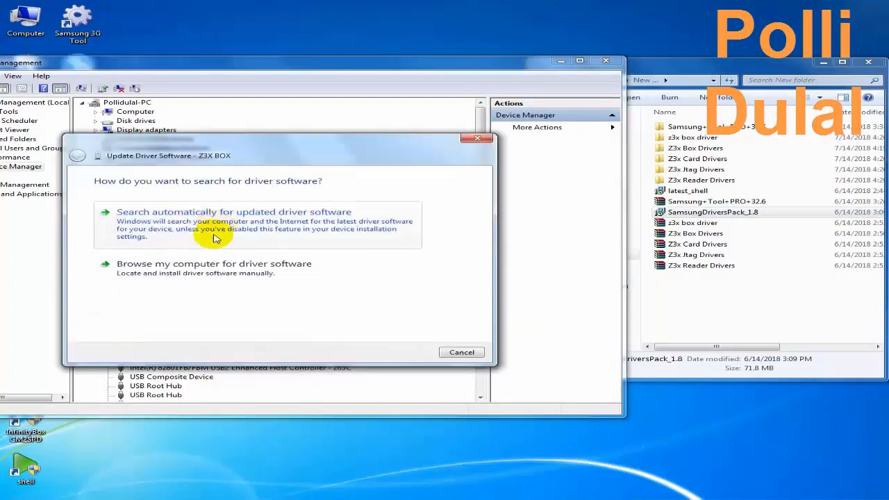
{"action": "left_click", "coordinate": [264, 274]}
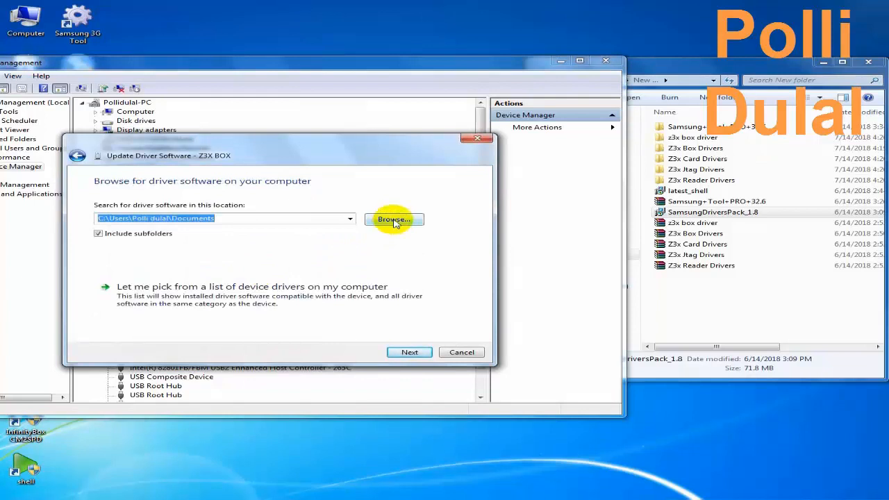
{"action": "left_click", "coordinate": [394, 221]}
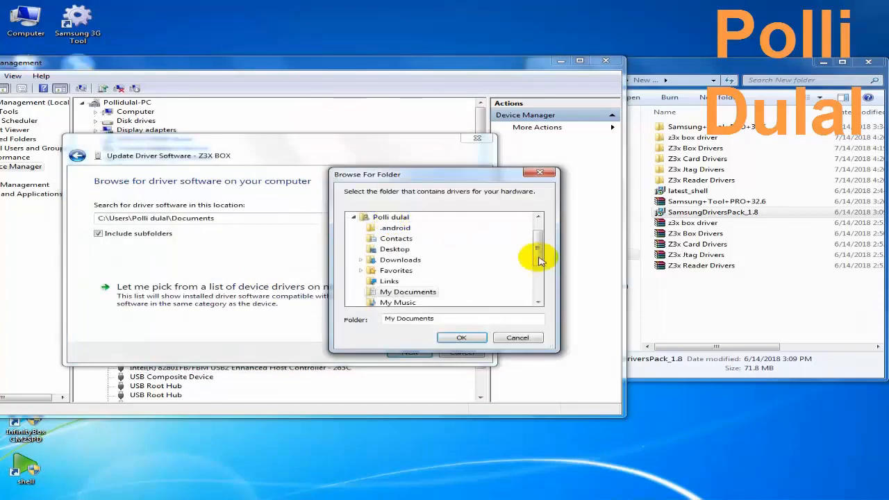
{"action": "left_click_drag", "start_coordinate": [536, 242], "coordinate": [540, 271]}
{"action": "left_click", "coordinate": [391, 278]}
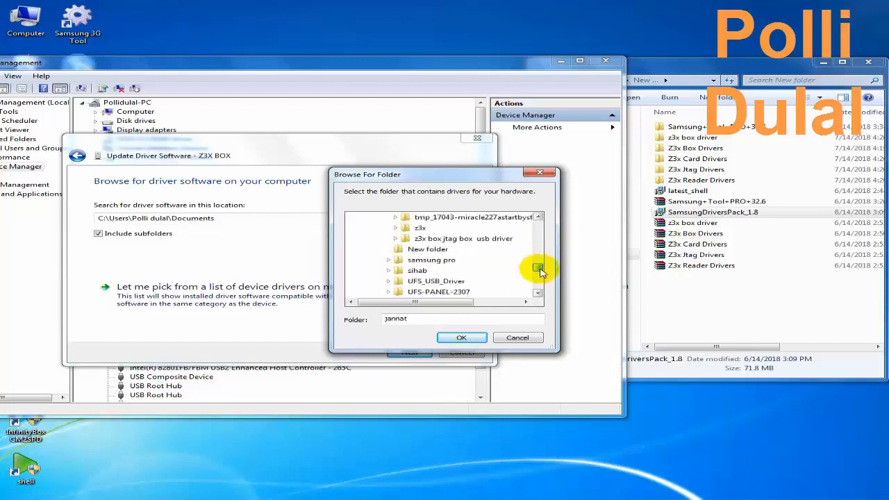
{"action": "left_click", "coordinate": [476, 240]}
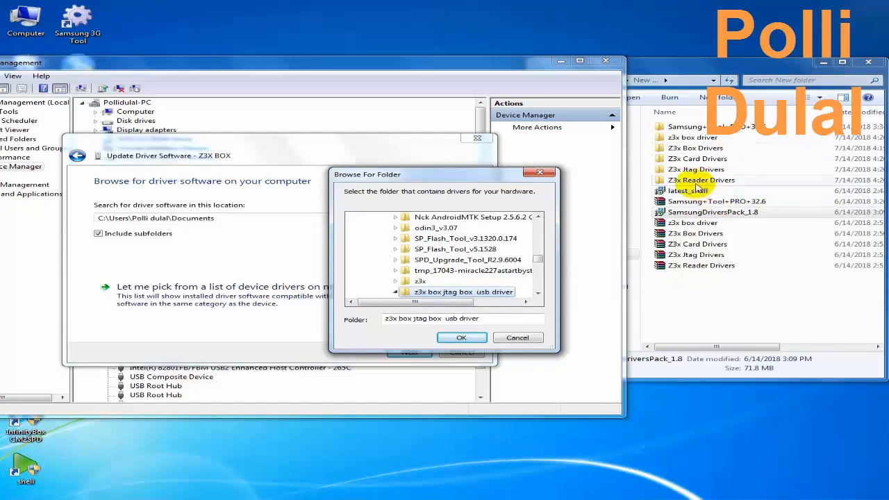
- Copy the "z3x box jtag box usb driver" folder from the folder containing z3x to the desktop
{"action": "left_click", "coordinate": [711, 78]}
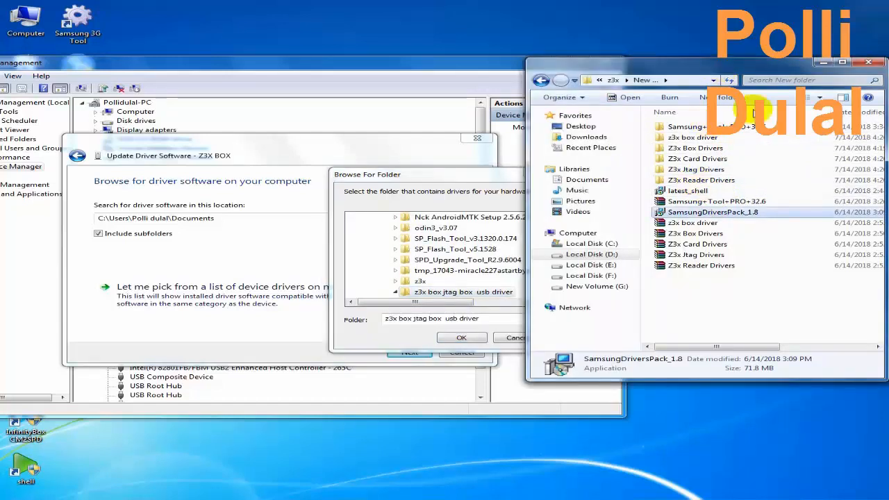
{"action": "left_click", "coordinate": [541, 80]}
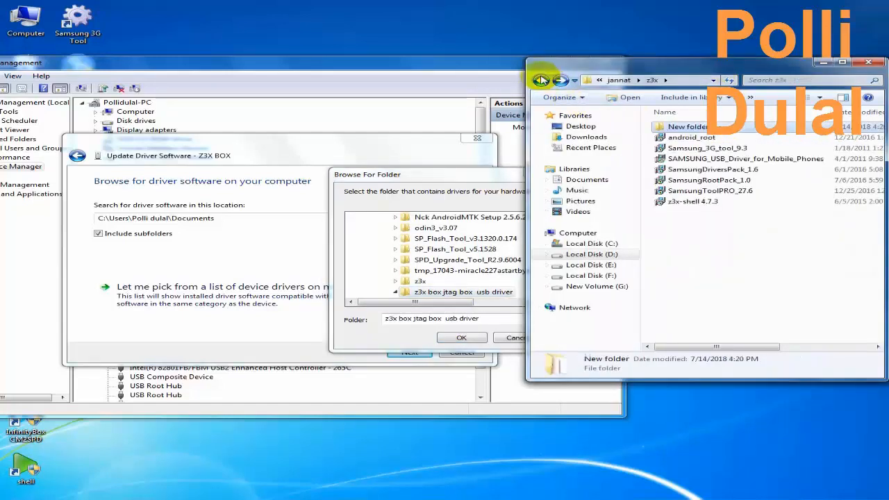
{"action": "double_click", "coordinate": [716, 129]}
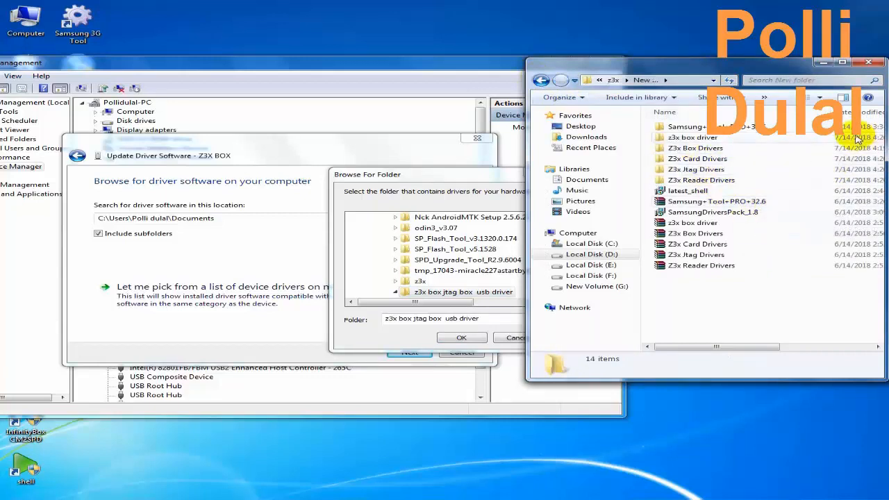
{"action": "left_click", "coordinate": [540, 81]}
{"action": "left_click", "coordinate": [541, 81]}
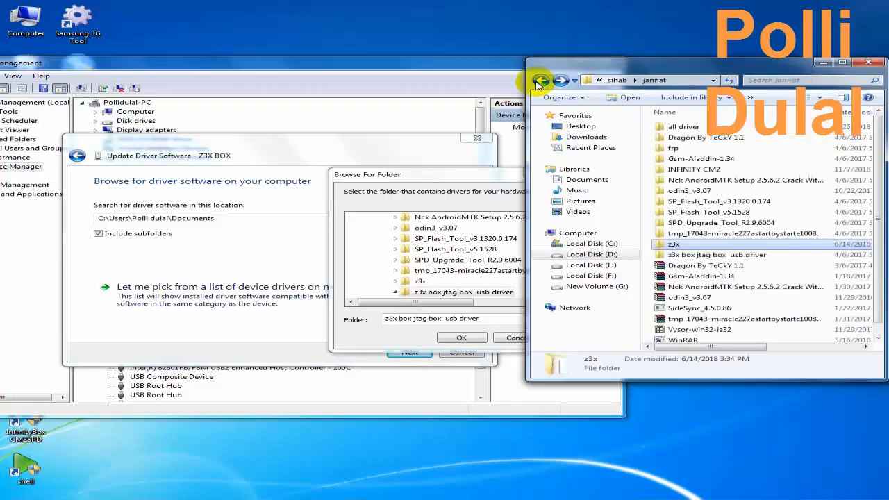
{"action": "left_click", "coordinate": [721, 261]}
{"action": "left_click_drag", "start_coordinate": [721, 261], "coordinate": [417, 47]}
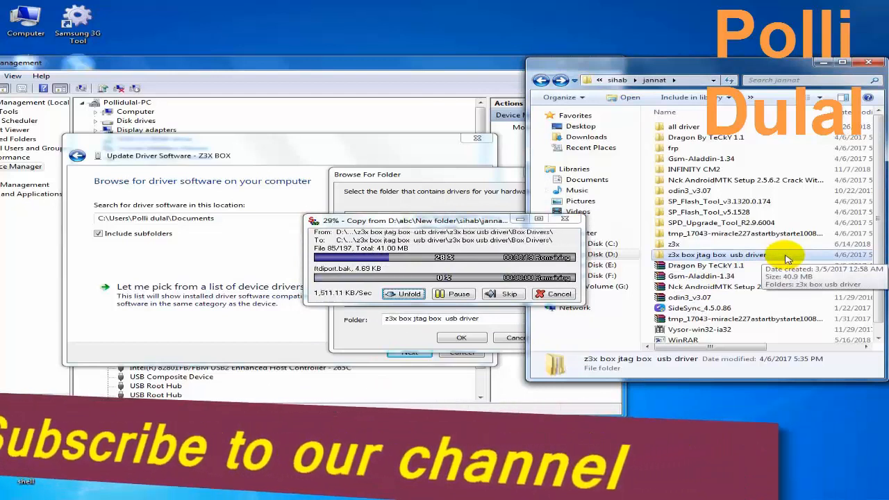
{"action": "left_click", "coordinate": [430, 146]}
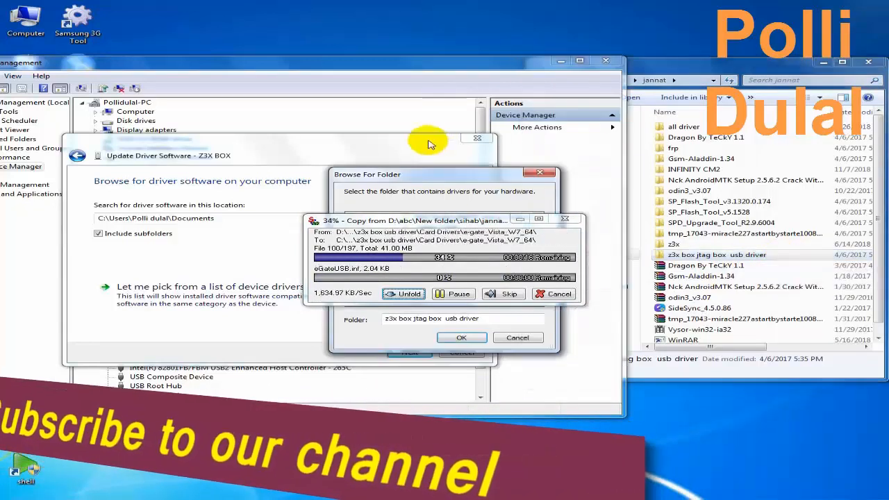
{"action": "left_click_drag", "start_coordinate": [430, 220], "coordinate": [688, 35]}
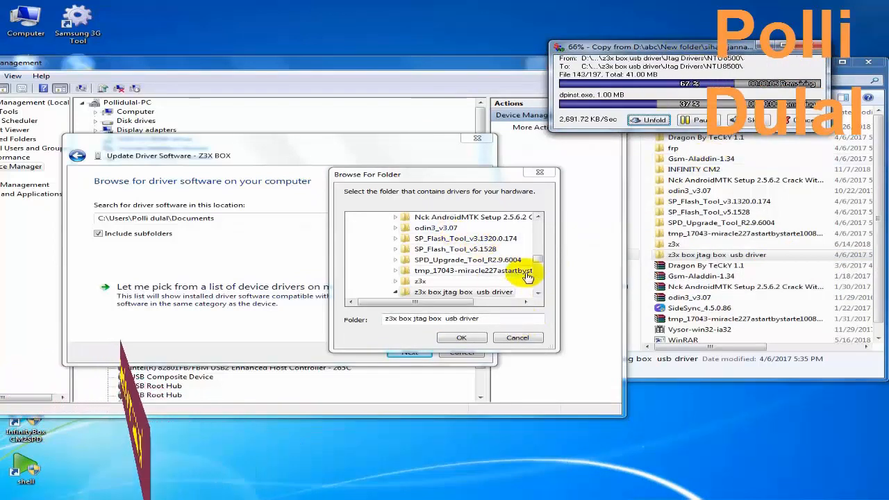
- Set the Z3X BOX driver search location to the "z3x box jtag box usb driver" folder on the desktop
{"action": "left_click", "coordinate": [518, 338]}
{"action": "left_click", "coordinate": [407, 221]}
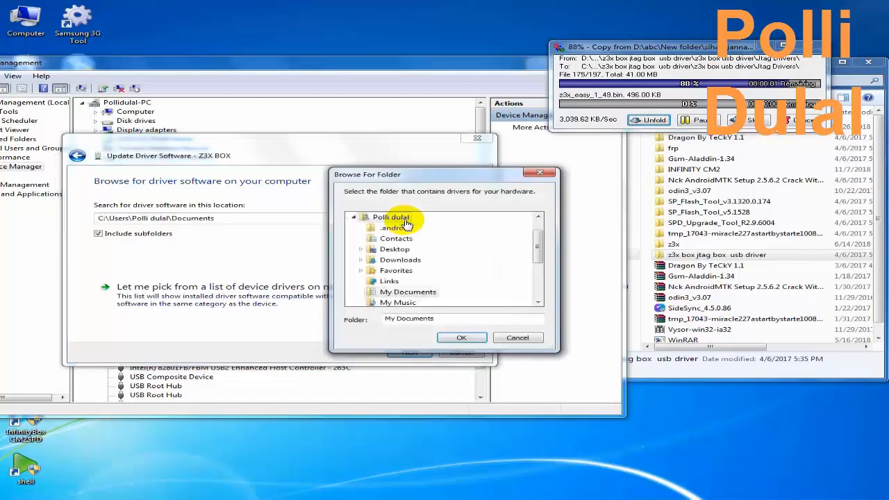
{"action": "left_click_drag", "start_coordinate": [537, 242], "coordinate": [553, 230]}
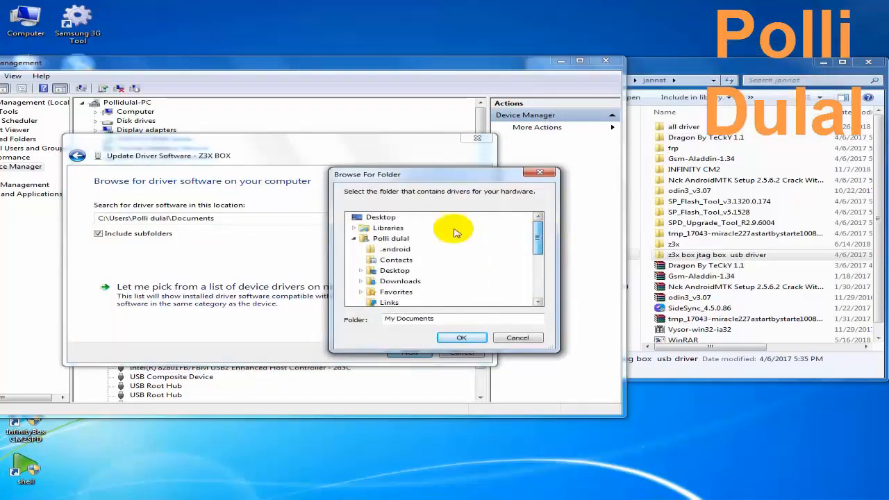
{"action": "left_click", "coordinate": [381, 217]}
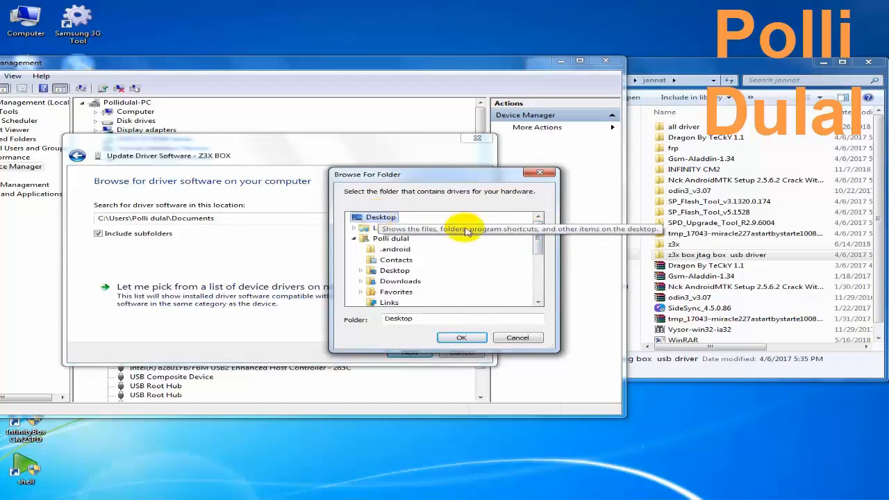
{"action": "left_click_drag", "start_coordinate": [539, 231], "coordinate": [541, 289]}
{"action": "left_click", "coordinate": [460, 291]}
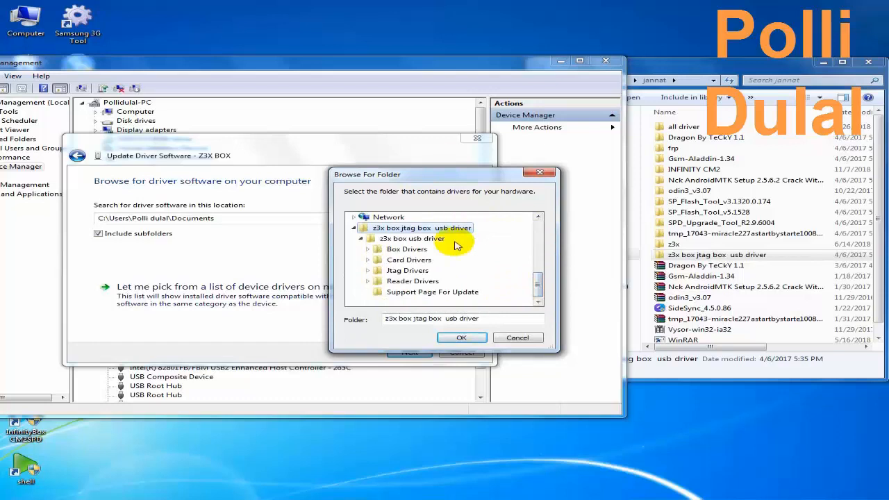
{"action": "left_click", "coordinate": [464, 339]}
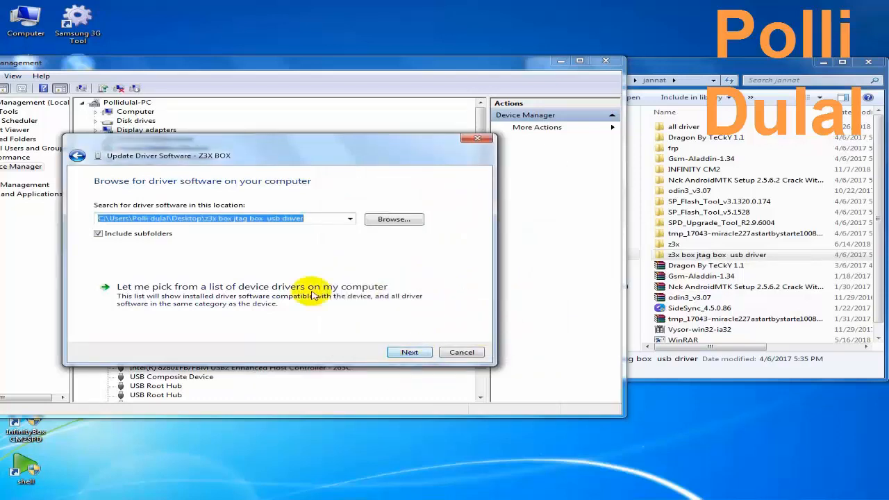
- Install the Z3X BOX driver from the chosen folder, accepting the unverified publisher, and close the finished wizard
{"action": "left_click", "coordinate": [410, 353]}
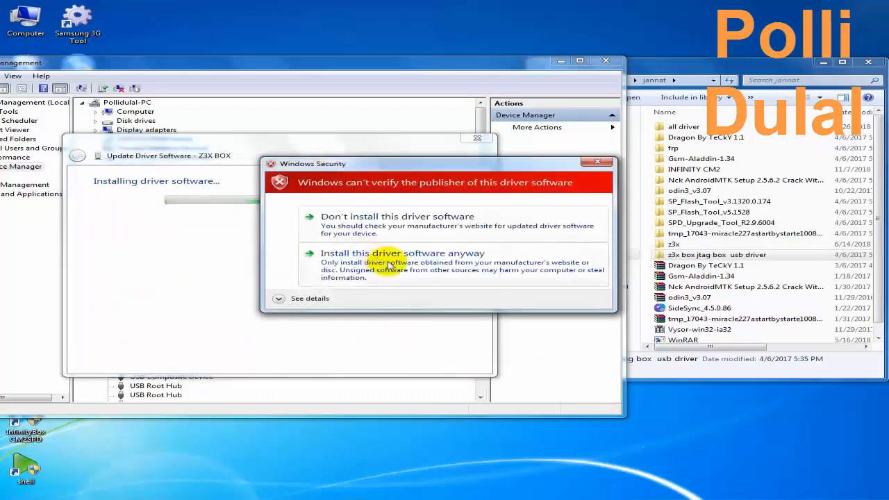
{"action": "left_click", "coordinate": [389, 266]}
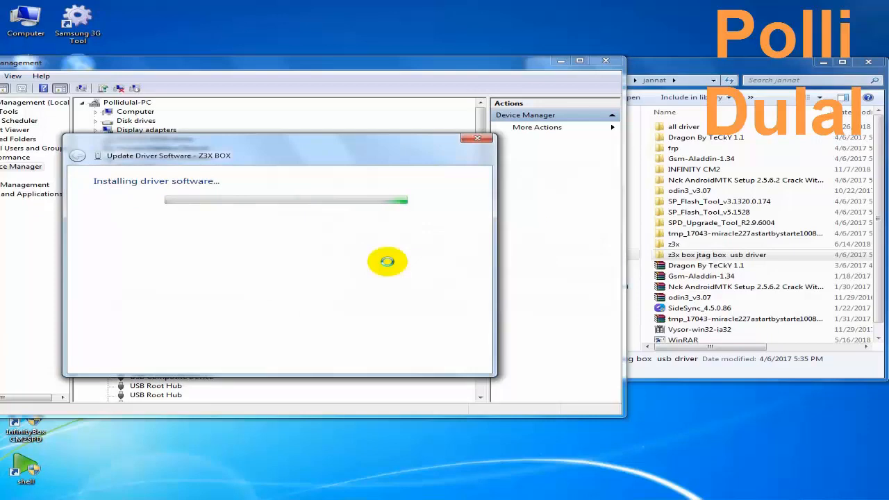
{"action": "left_click_drag", "start_coordinate": [351, 143], "coordinate": [695, 99]}
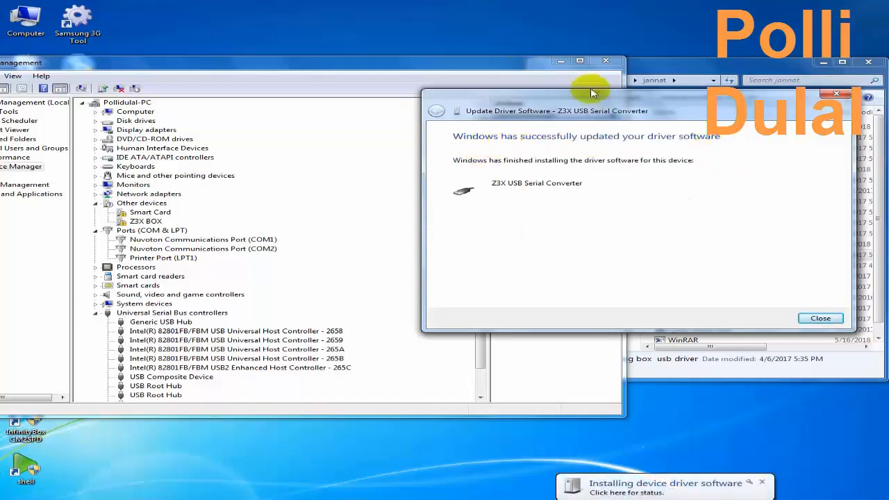
{"action": "left_click", "coordinate": [821, 319]}
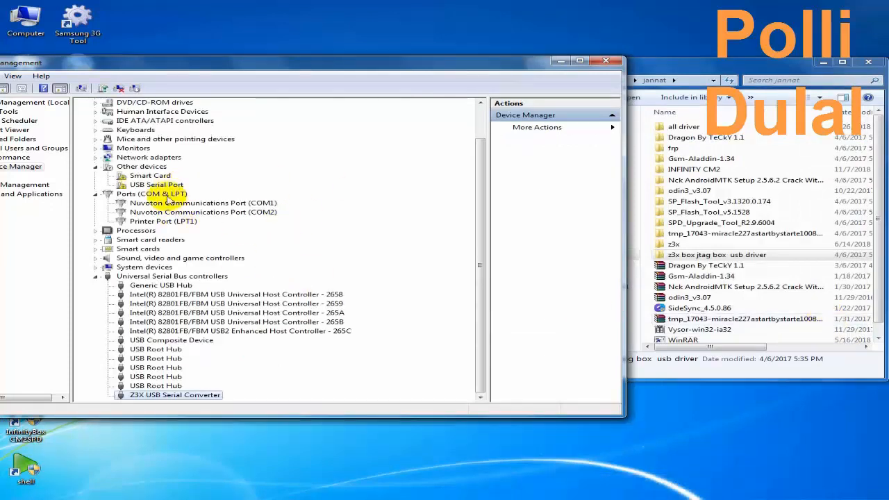
{"action": "left_click", "coordinate": [172, 187]}
{"action": "right_click", "coordinate": [172, 187]}
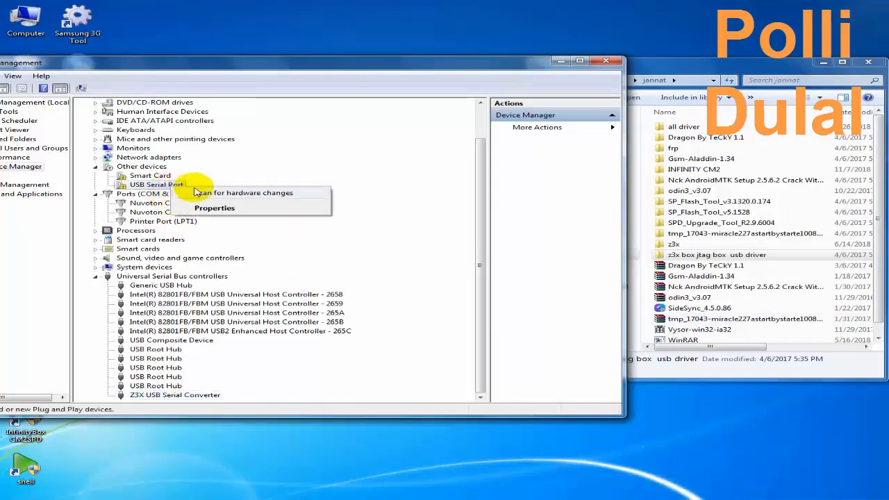
{"action": "left_click", "coordinate": [382, 61]}
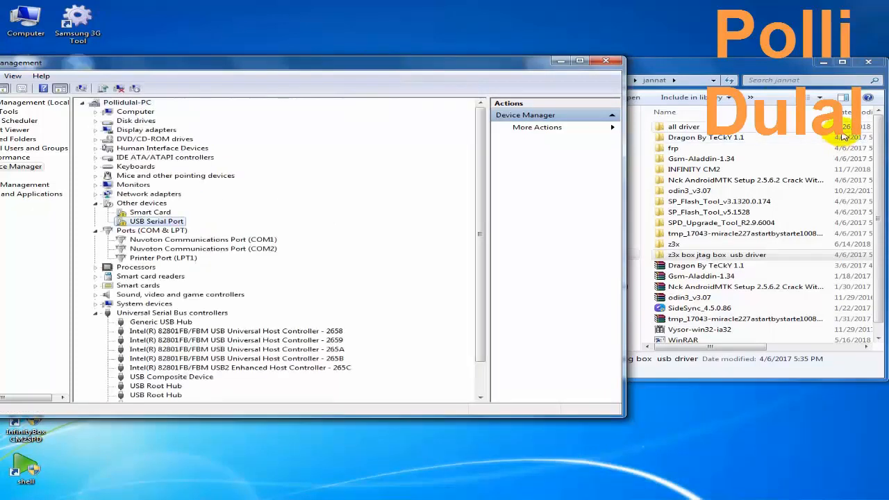
{"action": "right_click", "coordinate": [172, 222]}
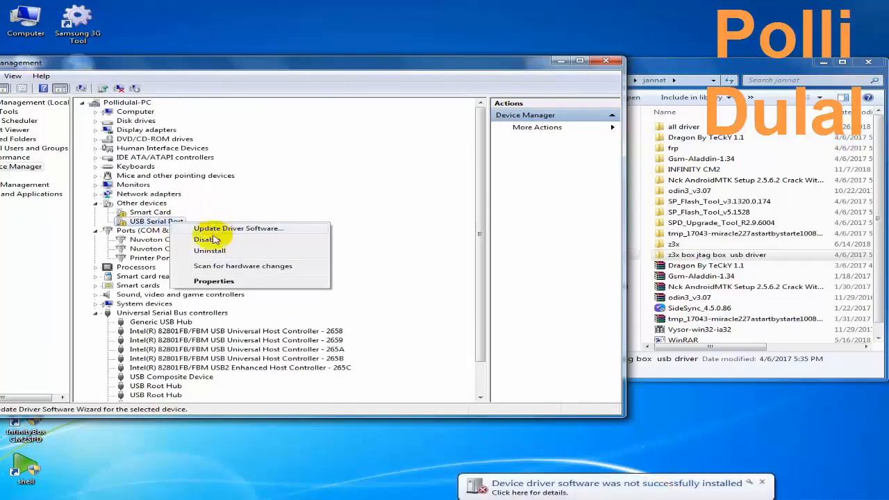
{"action": "left_click", "coordinate": [574, 491]}
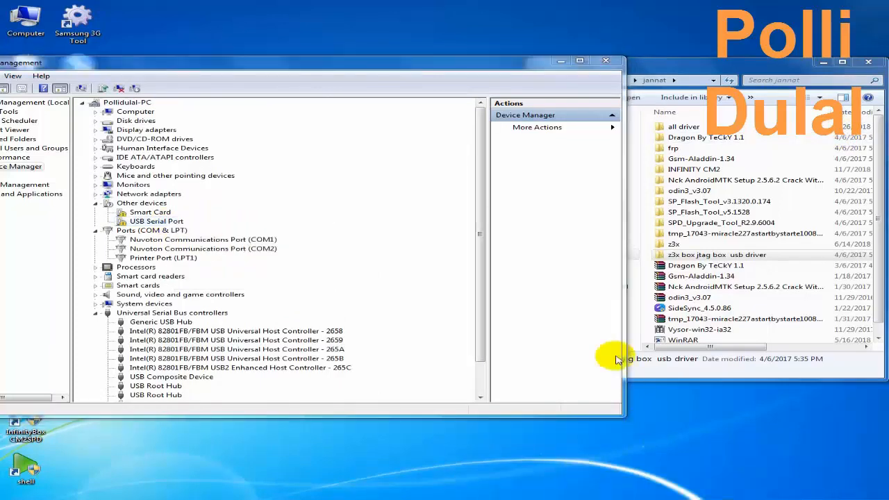
- Begin a manual driver update for USB Serial Port, picking from the installed driver list with Ports (COM & LPT) as device type
{"action": "right_click", "coordinate": [173, 222]}
{"action": "left_click", "coordinate": [222, 230]}
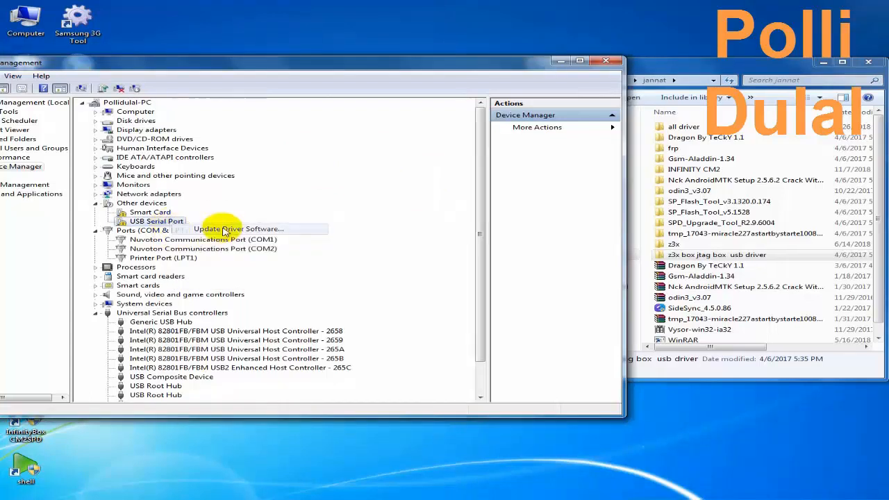
{"action": "left_click_drag", "start_coordinate": [327, 144], "coordinate": [534, 57]}
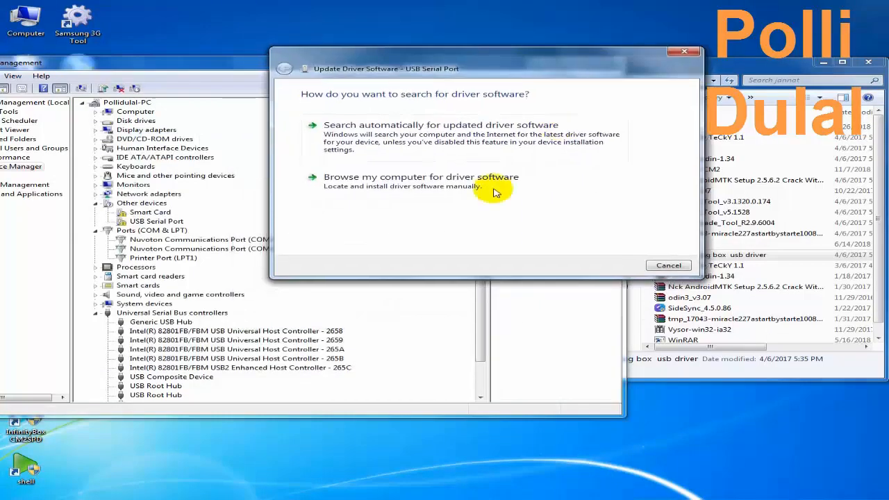
{"action": "left_click", "coordinate": [423, 190]}
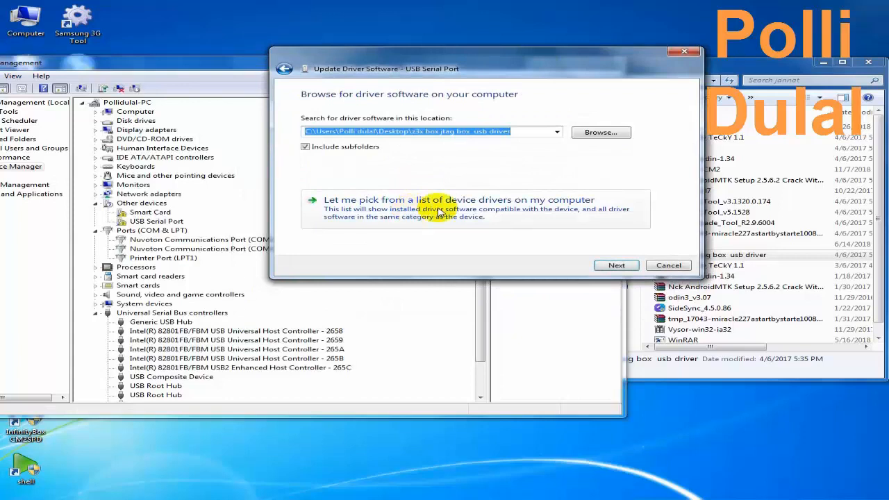
{"action": "left_click", "coordinate": [491, 213]}
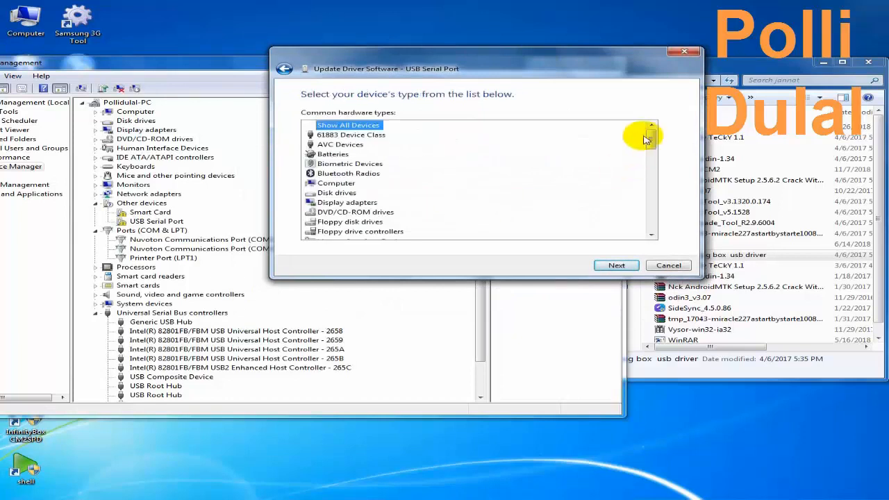
{"action": "left_click_drag", "start_coordinate": [650, 139], "coordinate": [654, 200]}
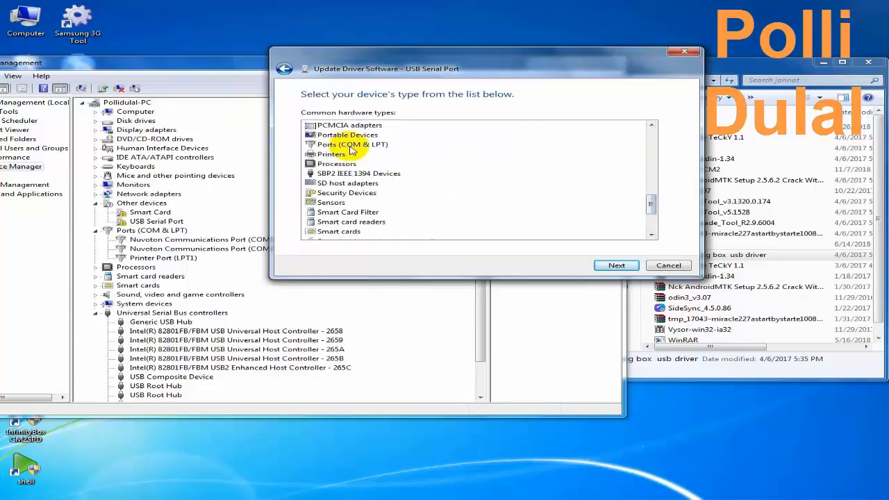
{"action": "left_click", "coordinate": [616, 266]}
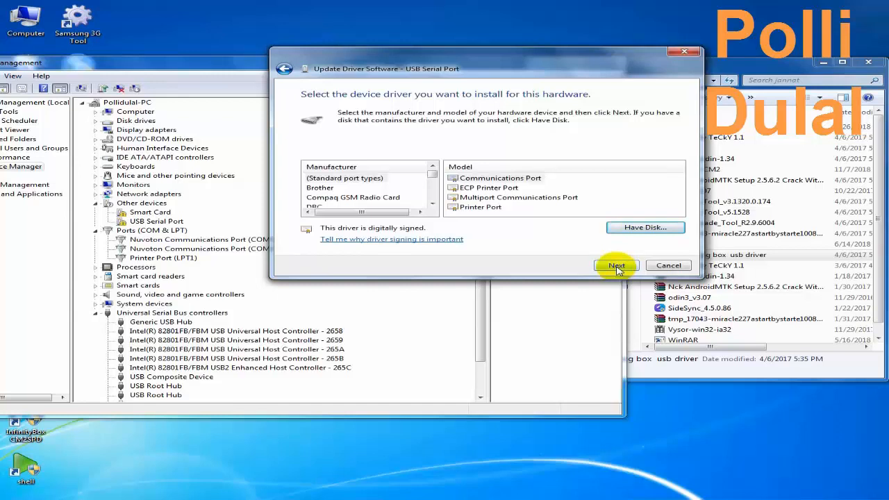
- Choose to install the USB Serial Port driver from disk and browse to Program Files (x86) on Local Disk (C:)
{"action": "left_click", "coordinate": [645, 227]}
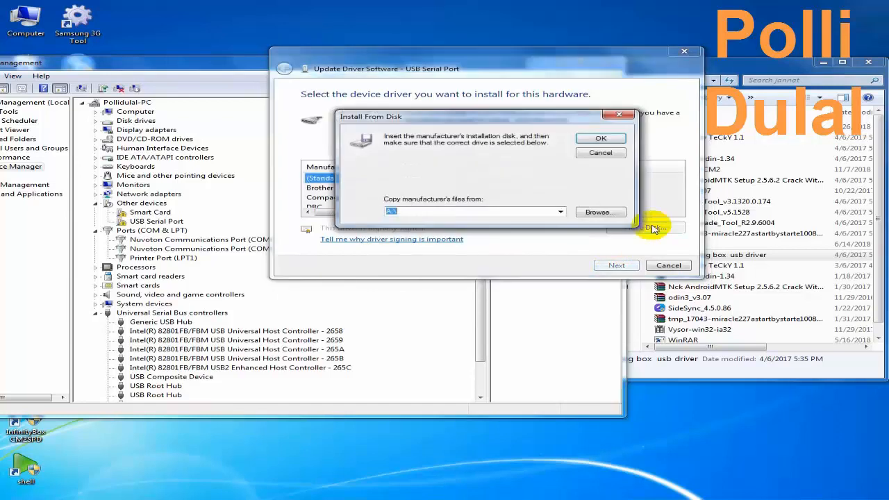
{"action": "left_click", "coordinate": [598, 213]}
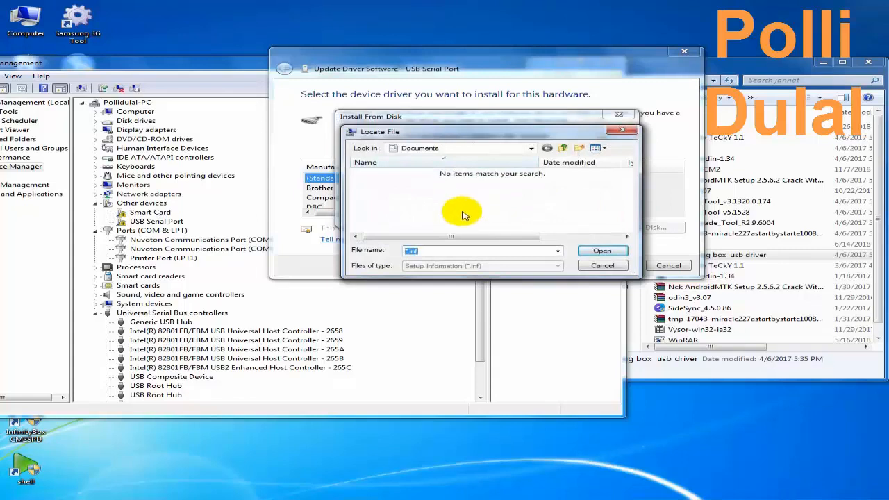
{"action": "left_click", "coordinate": [531, 148]}
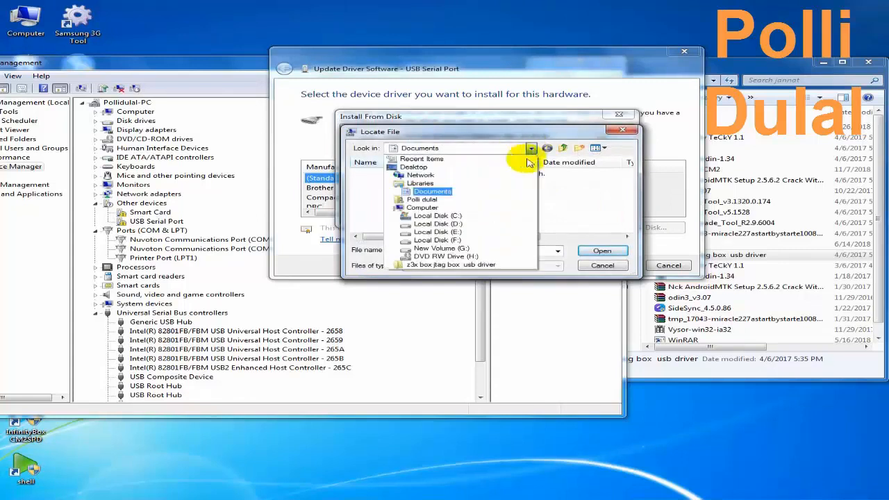
{"action": "left_click", "coordinate": [450, 217]}
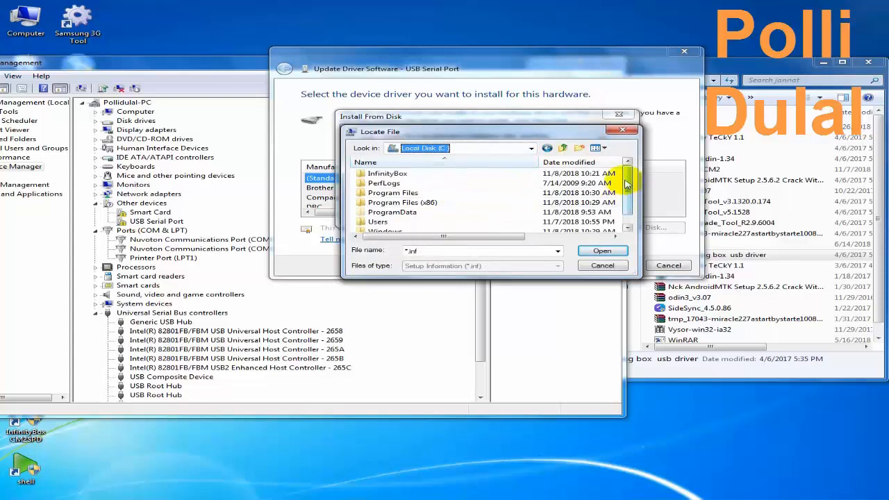
{"action": "scroll", "coordinate": [620, 197], "scroll_direction": "down", "scroll_amount": 1}
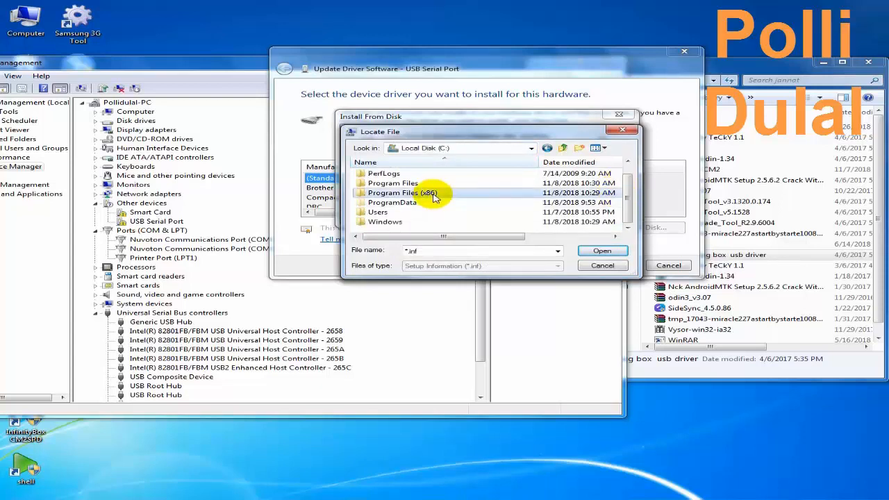
{"action": "double_click", "coordinate": [434, 196]}
- Select the ftdibus file in the Box Drivers folder under Z3X and accept that folder as the driver source
{"action": "scroll", "coordinate": [628, 187], "scroll_direction": "down", "scroll_amount": 1}
{"action": "left_click_drag", "start_coordinate": [629, 188], "coordinate": [627, 220]}
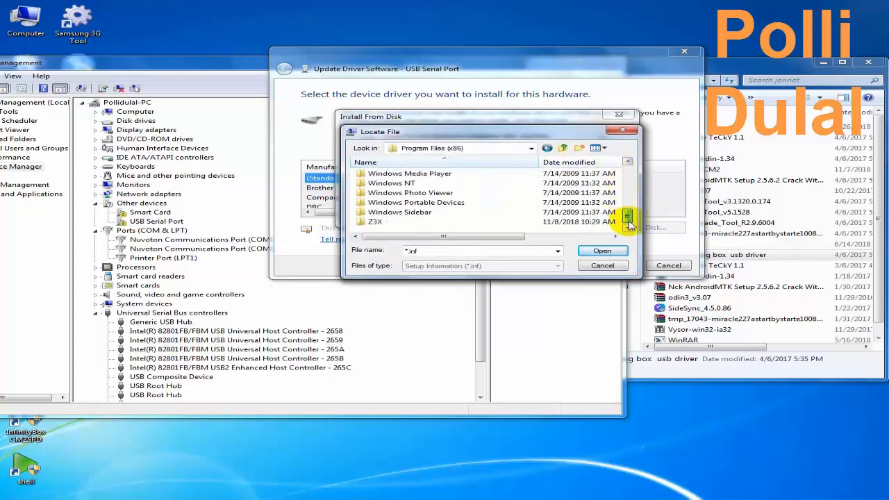
{"action": "left_click", "coordinate": [398, 222]}
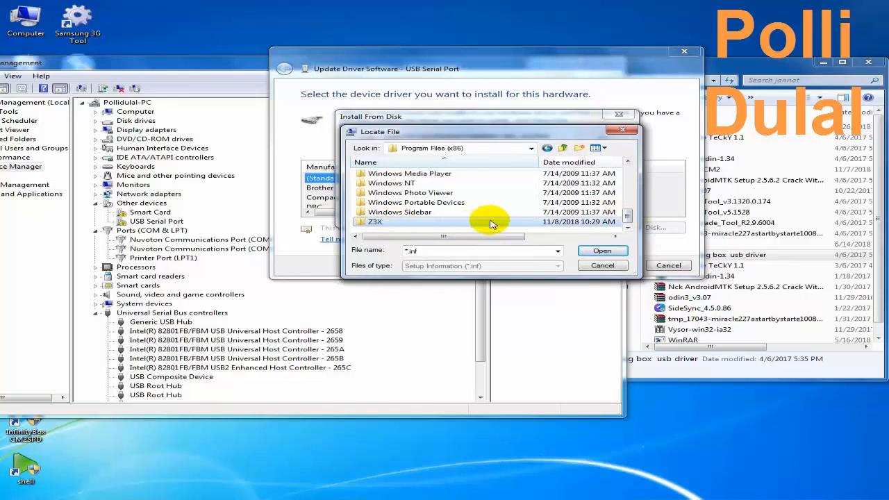
{"action": "double_click", "coordinate": [489, 222]}
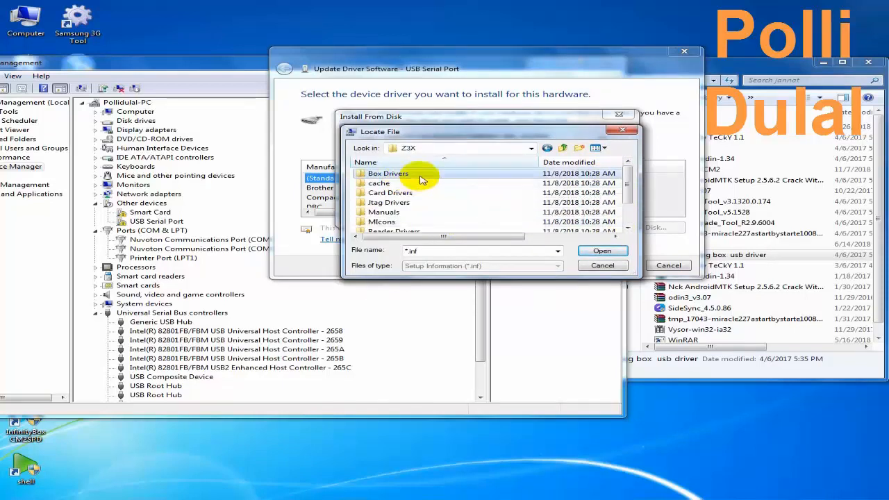
{"action": "double_click", "coordinate": [421, 177]}
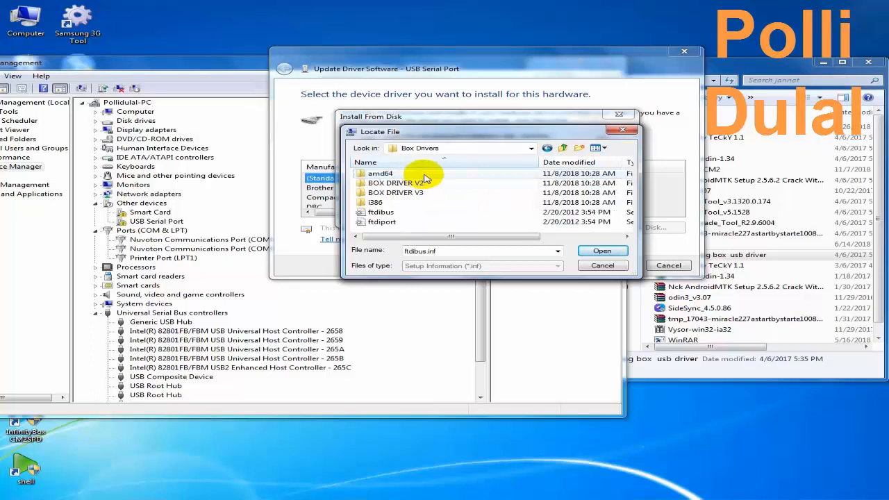
{"action": "left_click", "coordinate": [395, 213]}
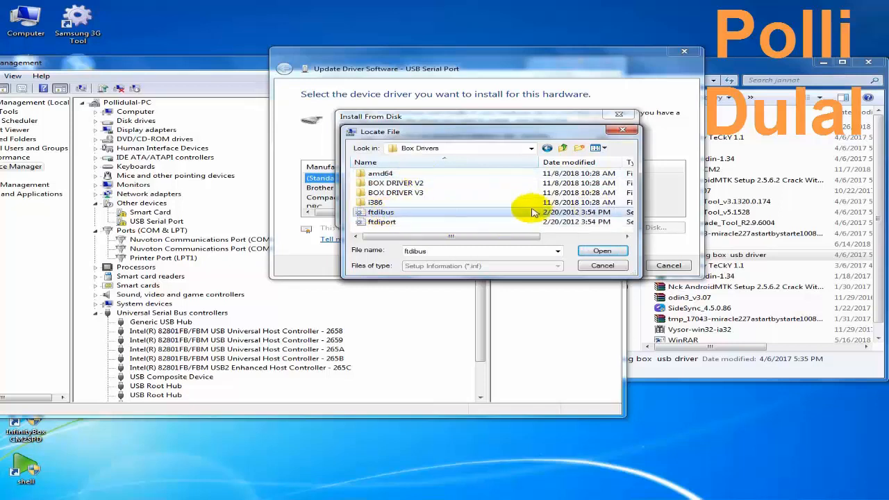
{"action": "double_click", "coordinate": [507, 210]}
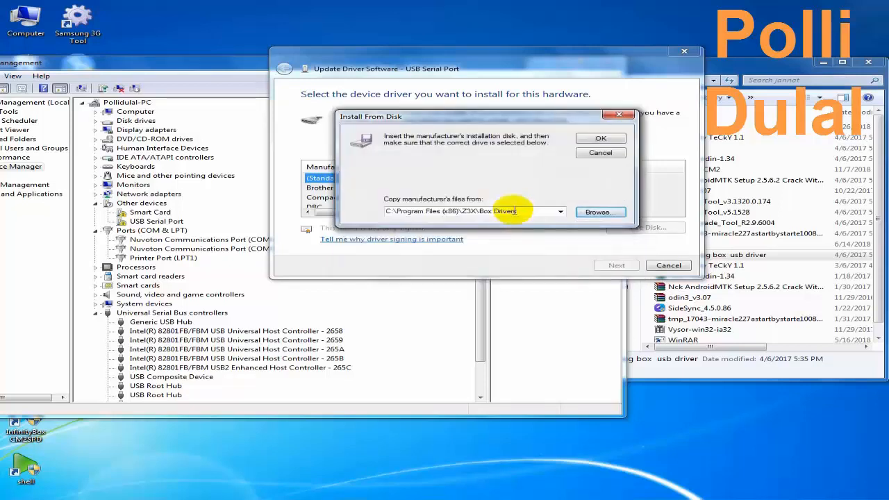
{"action": "left_click", "coordinate": [601, 139]}
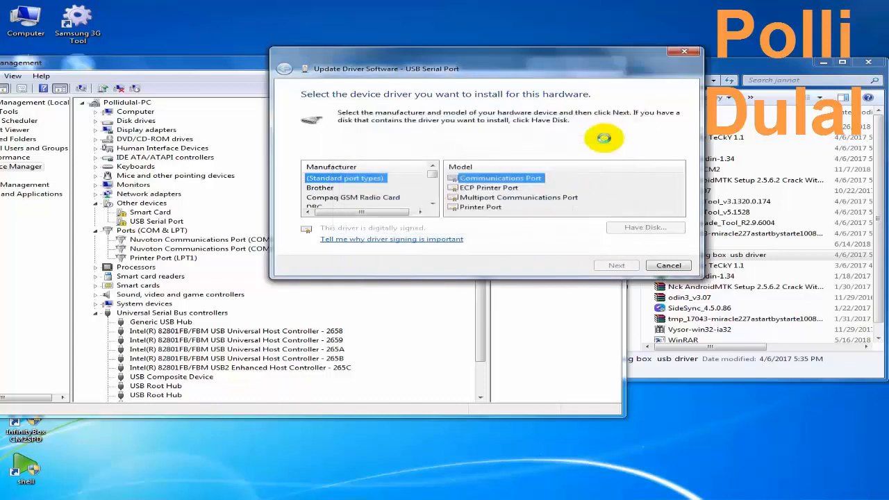
- Install the USB Serial Port driver model, accepting the compatibility warning and unverified publisher, and close the finished wizard
{"action": "left_click", "coordinate": [353, 188]}
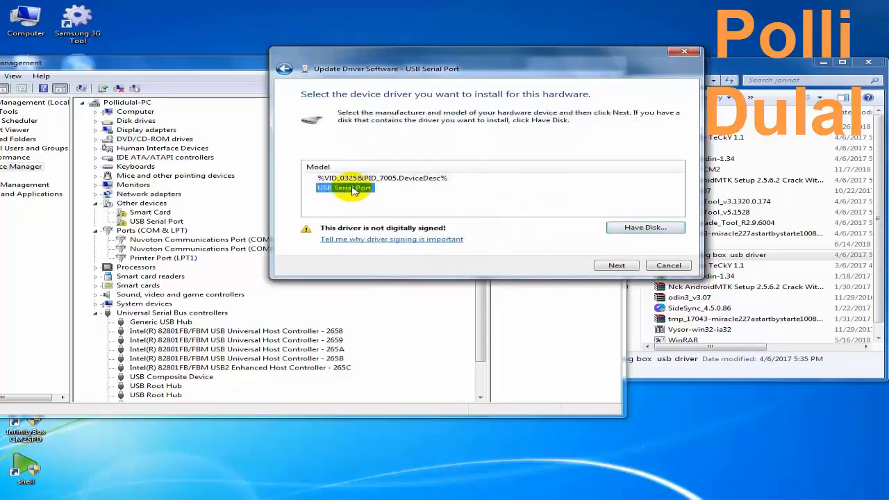
{"action": "left_click", "coordinate": [616, 266]}
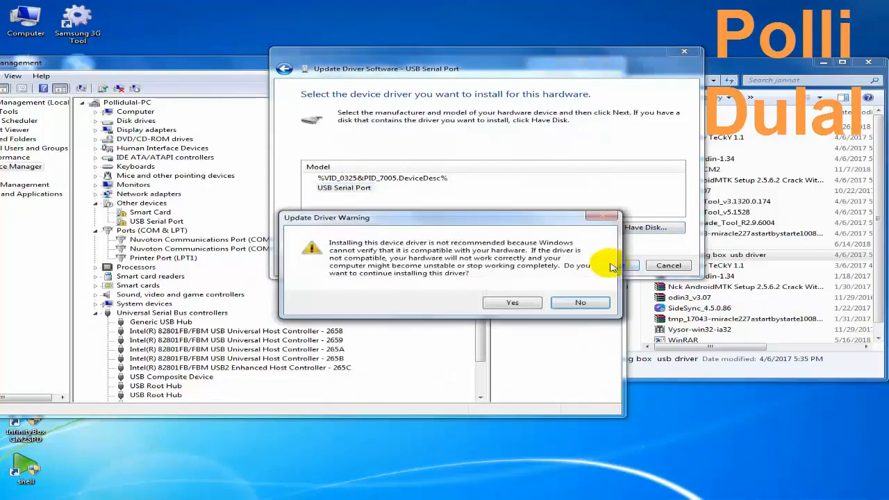
{"action": "left_click", "coordinate": [512, 303]}
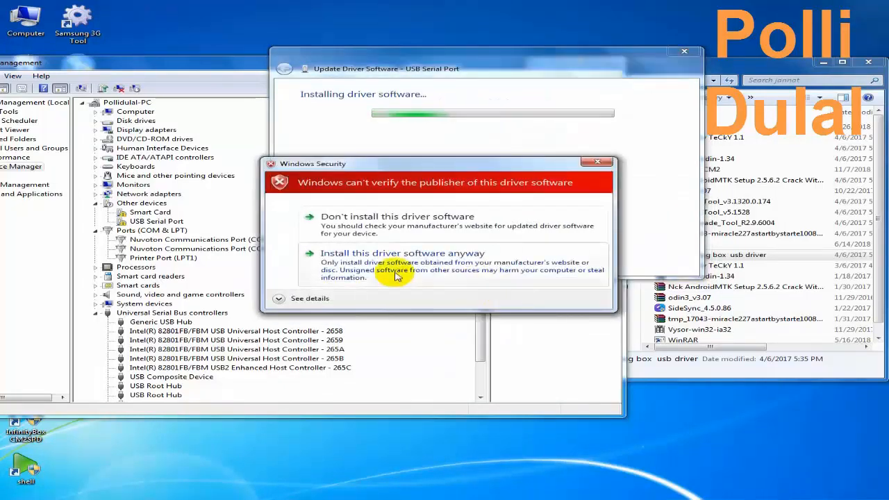
{"action": "left_click", "coordinate": [396, 274]}
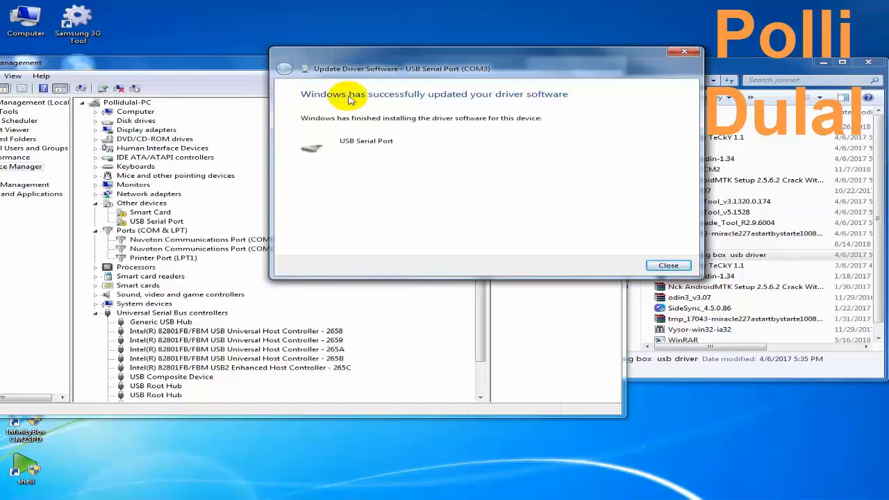
{"action": "left_click", "coordinate": [656, 266]}
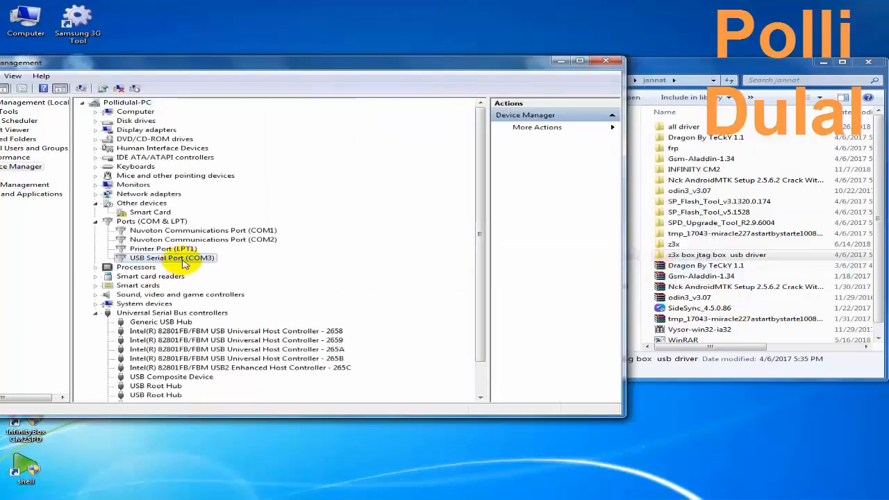
- Begin a manual driver update for Smart Card, picking from the installed driver list with Smart cards as device type
{"action": "right_click", "coordinate": [165, 216]}
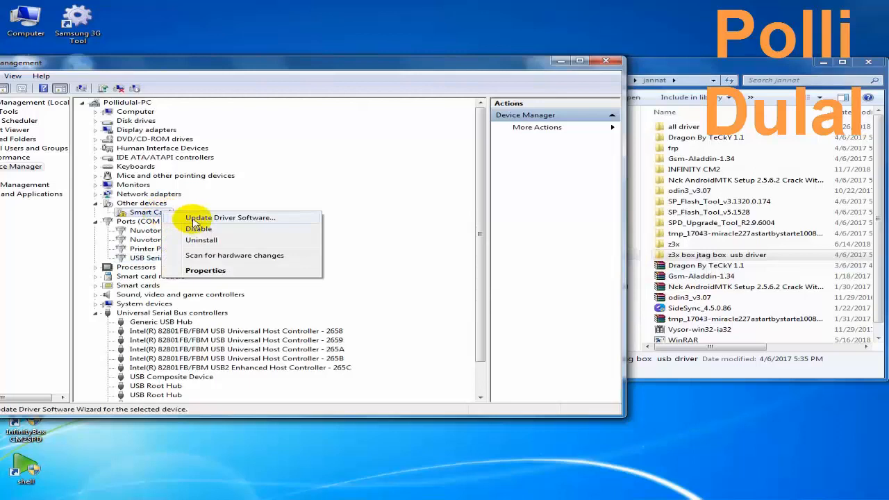
{"action": "left_click", "coordinate": [194, 218]}
{"action": "left_click", "coordinate": [249, 264]}
{"action": "left_click", "coordinate": [368, 306]}
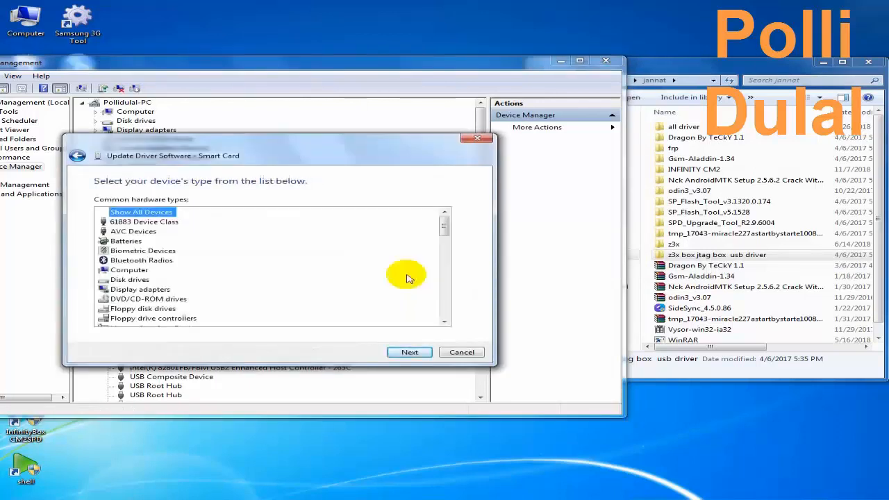
{"action": "left_click_drag", "start_coordinate": [443, 222], "coordinate": [337, 287]}
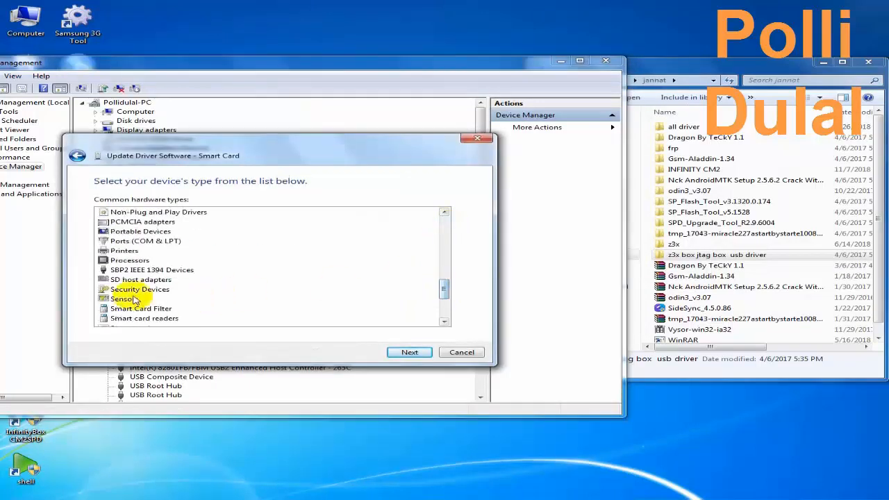
{"action": "scroll", "coordinate": [229, 295], "scroll_direction": "down", "scroll_amount": 2}
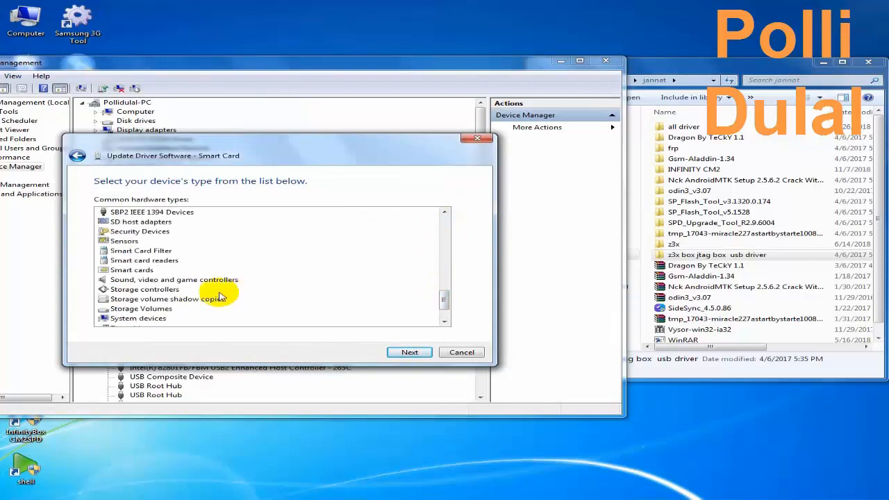
{"action": "left_click", "coordinate": [132, 270]}
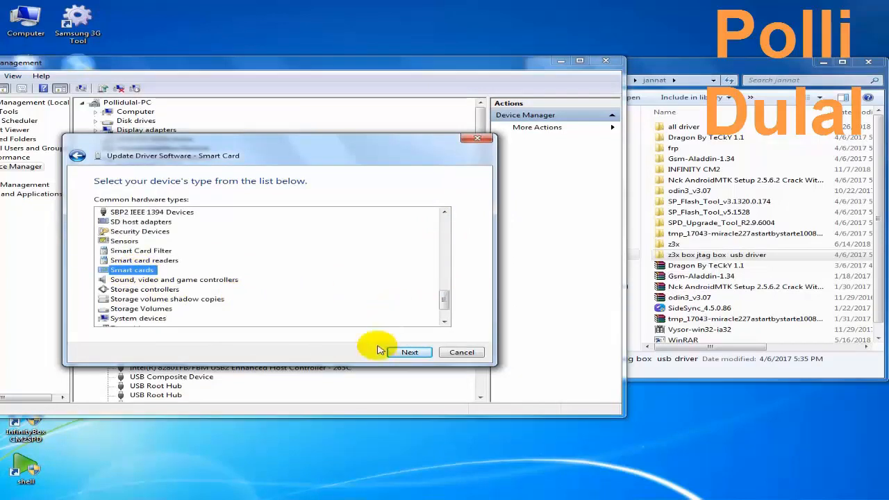
{"action": "left_click", "coordinate": [412, 354]}
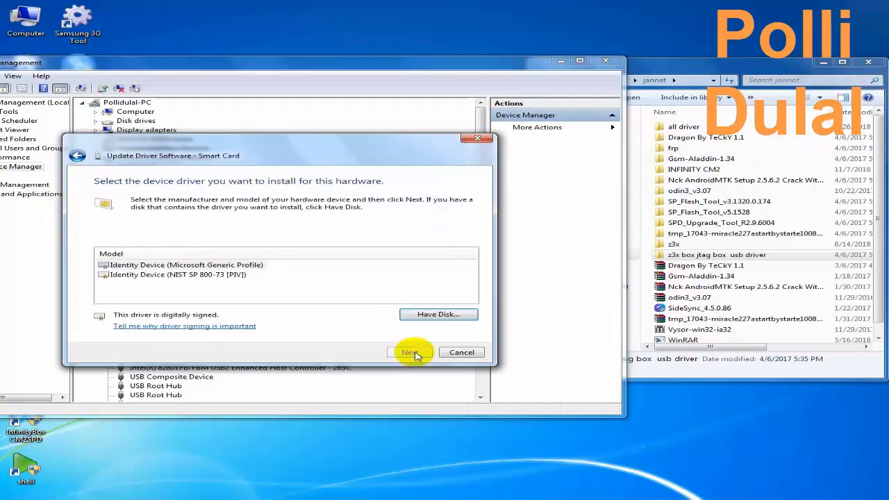
{"action": "left_click", "coordinate": [78, 155]}
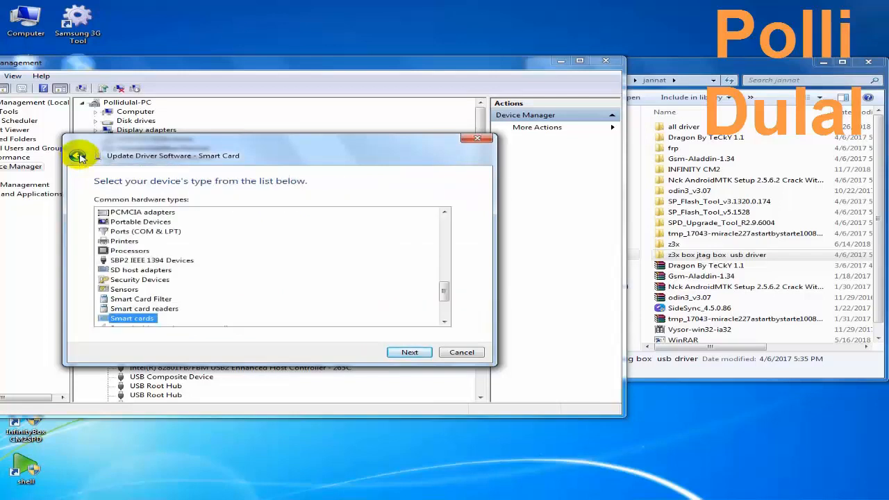
{"action": "left_click", "coordinate": [411, 352]}
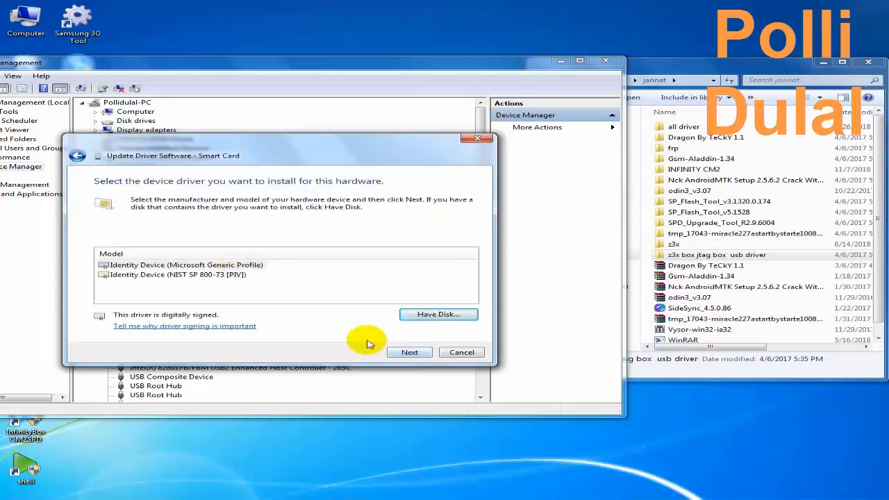
- Install the Identity Device (Microsoft Generic Profile) driver for the smart card, accepting the compatibility warning, and close the finished wizard
{"action": "left_click", "coordinate": [410, 352]}
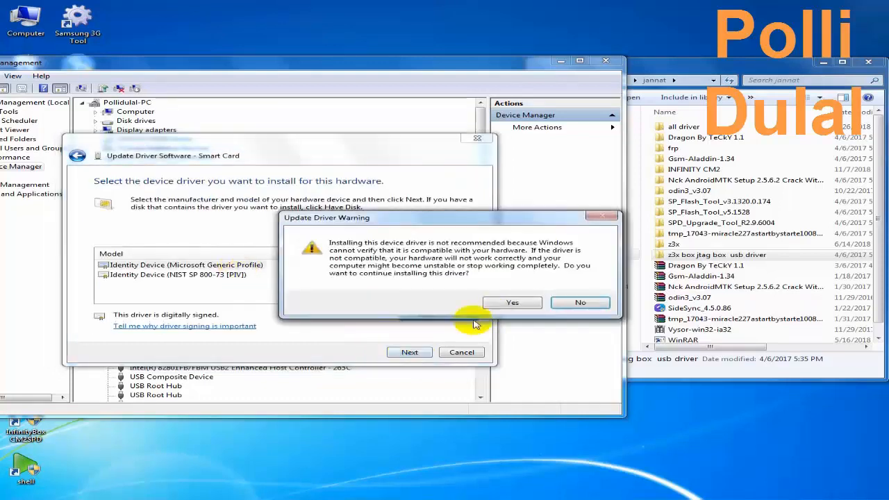
{"action": "left_click", "coordinate": [511, 303]}
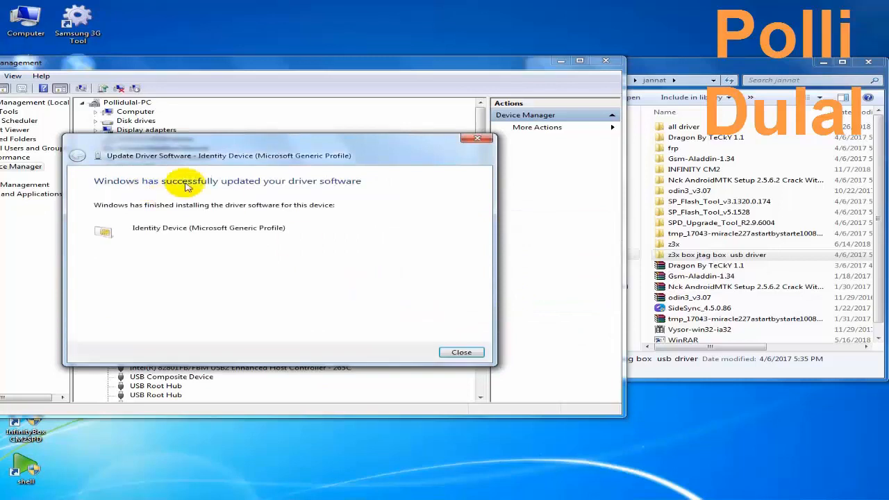
{"action": "left_click", "coordinate": [462, 353]}
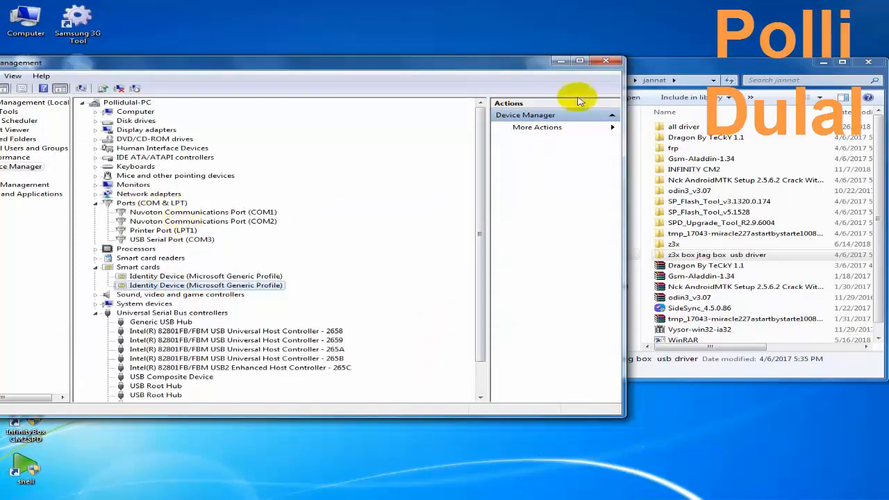
- Minimize the Computer Management window and dismiss the Driver Software Installation notice on the desktop
{"action": "left_click", "coordinate": [561, 61]}
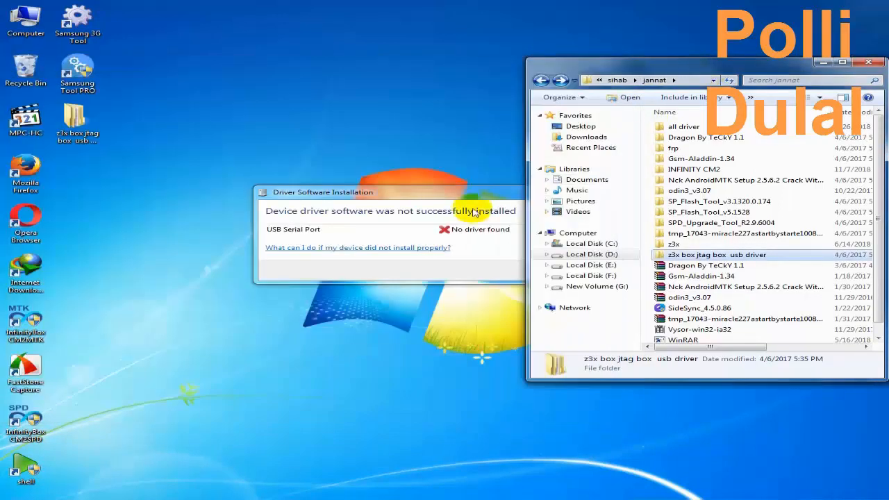
{"action": "left_click", "coordinate": [474, 212]}
{"action": "left_click", "coordinate": [455, 225]}
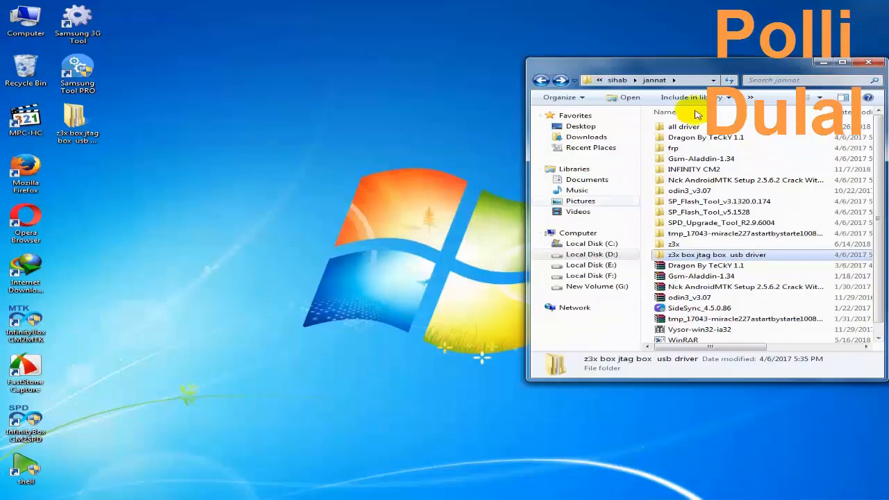
{"action": "left_click_drag", "start_coordinate": [708, 66], "coordinate": [375, 51]}
{"action": "right_click", "coordinate": [615, 144]}
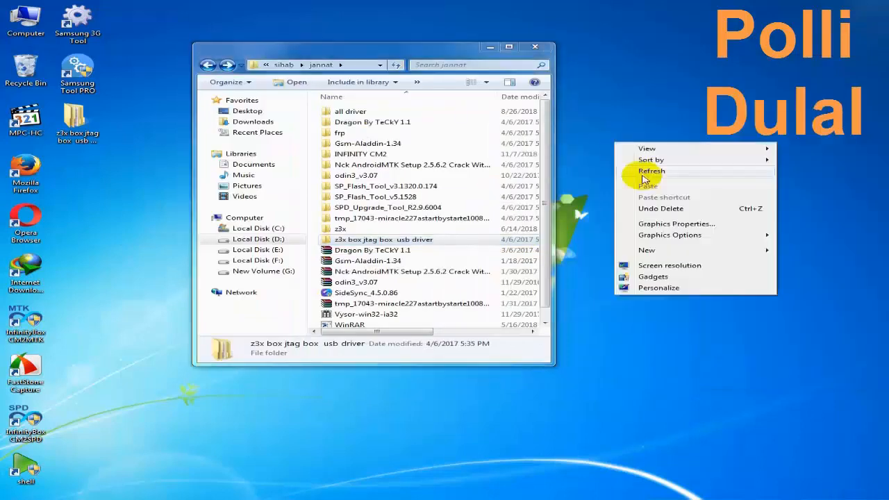
{"action": "left_click", "coordinate": [643, 173]}
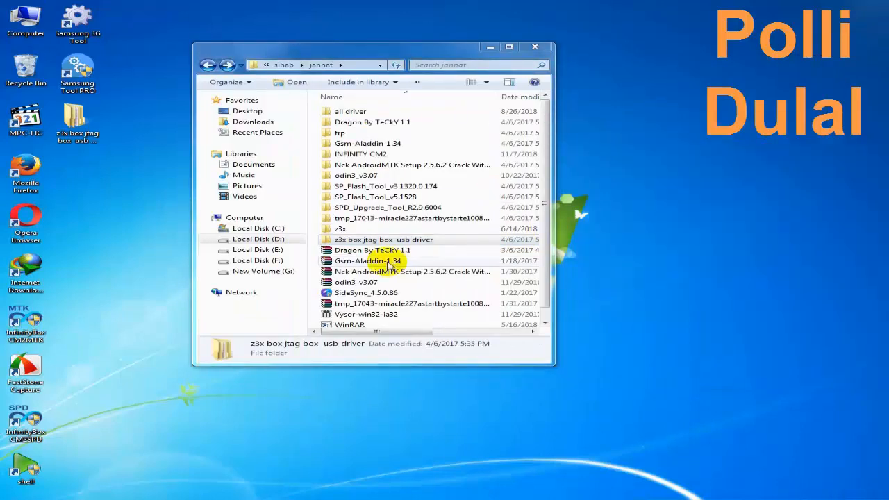
{"action": "left_click_drag", "start_coordinate": [365, 47], "coordinate": [506, 24]}
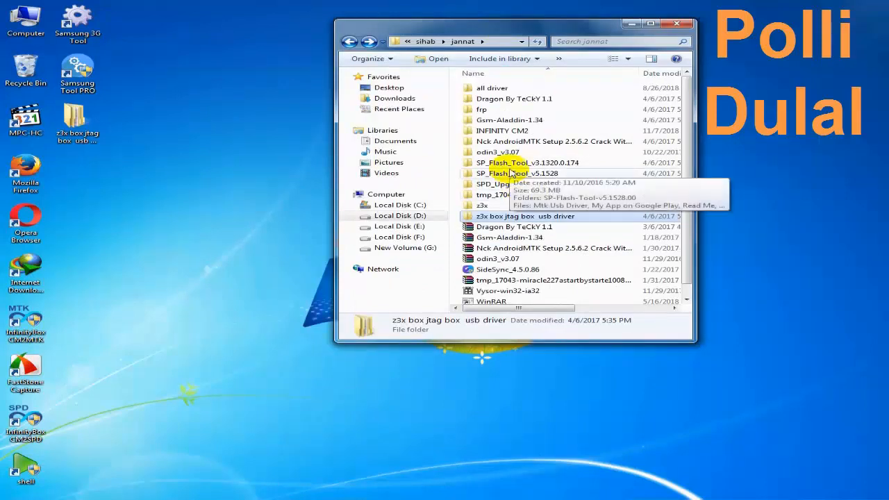
- Open New folder inside the z3x folder and select the SamsungDriversPack_1.8 installer
{"action": "double_click", "coordinate": [494, 207]}
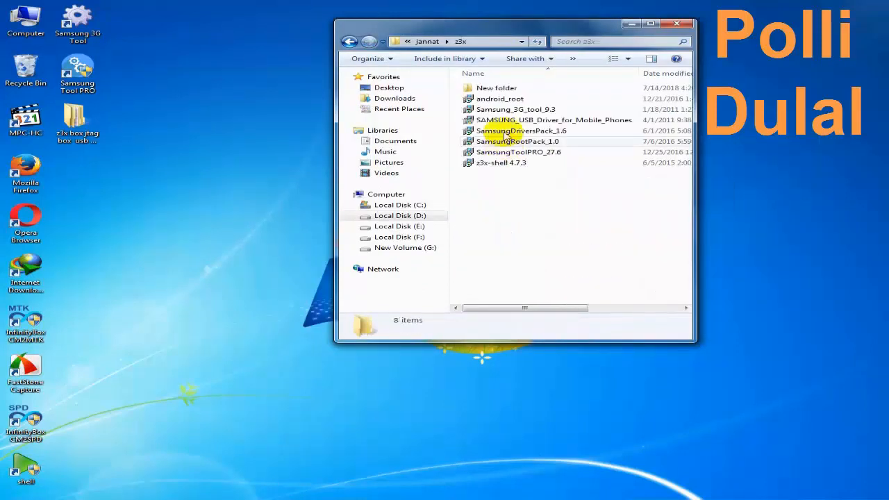
{"action": "double_click", "coordinate": [487, 88]}
{"action": "left_click", "coordinate": [566, 173]}
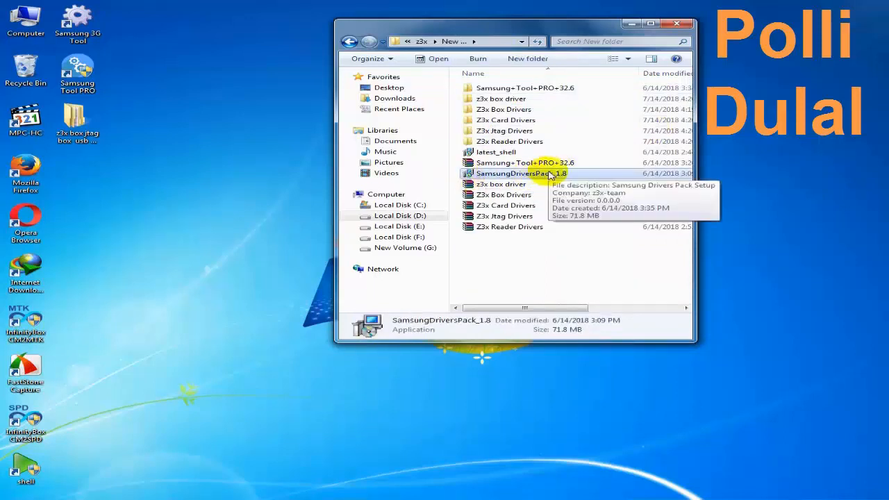
- Run the SamsungDriversPack_1.8 installer as administrator and start the installation in C:\Program Files (x86)\Z3X\Samsung\Drivers
{"action": "right_click", "coordinate": [550, 175]}
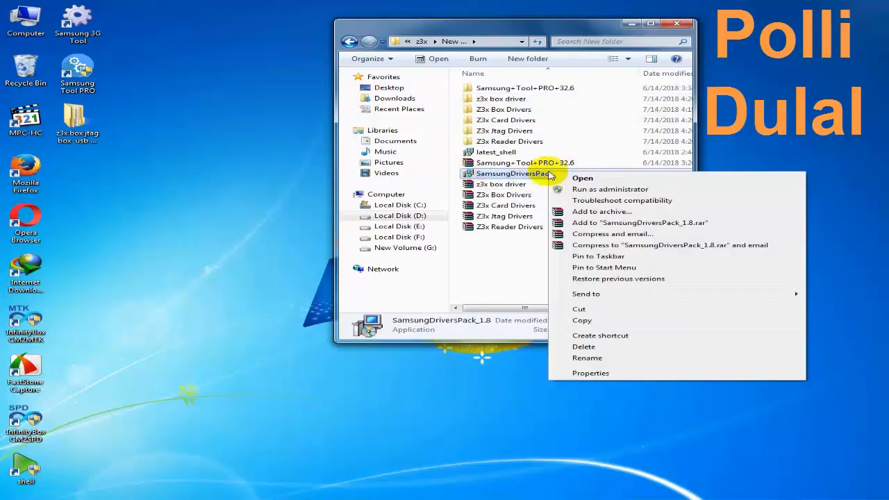
{"action": "left_click", "coordinate": [584, 189]}
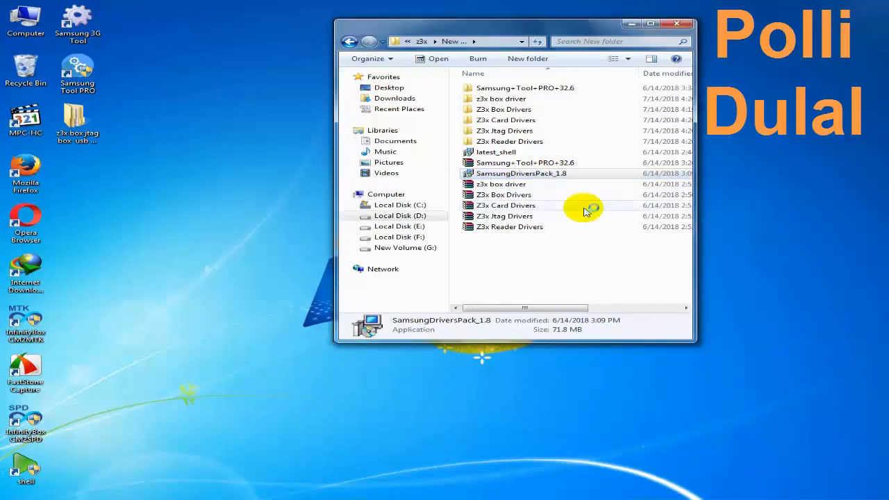
{"action": "left_click", "coordinate": [457, 276]}
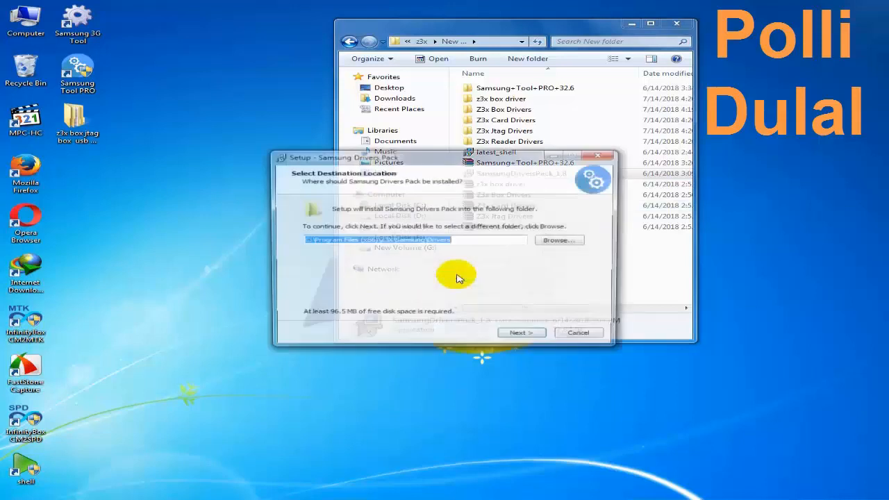
{"action": "left_click", "coordinate": [521, 332]}
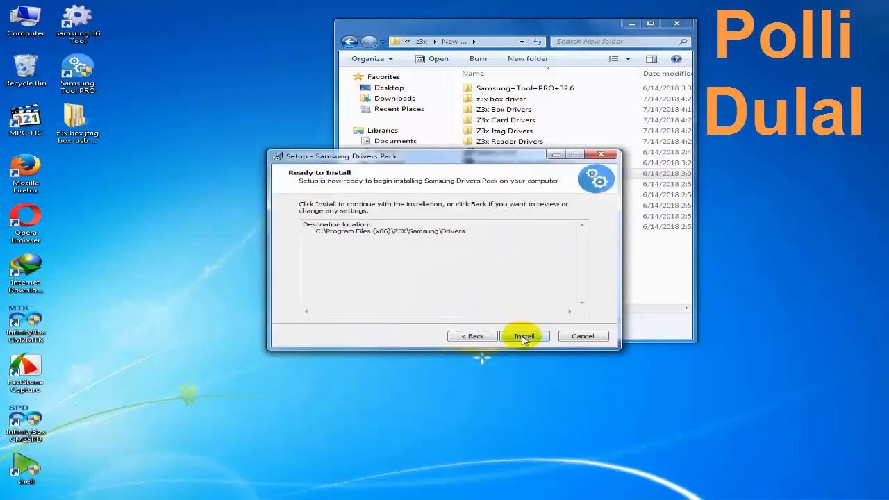
{"action": "left_click", "coordinate": [524, 337]}
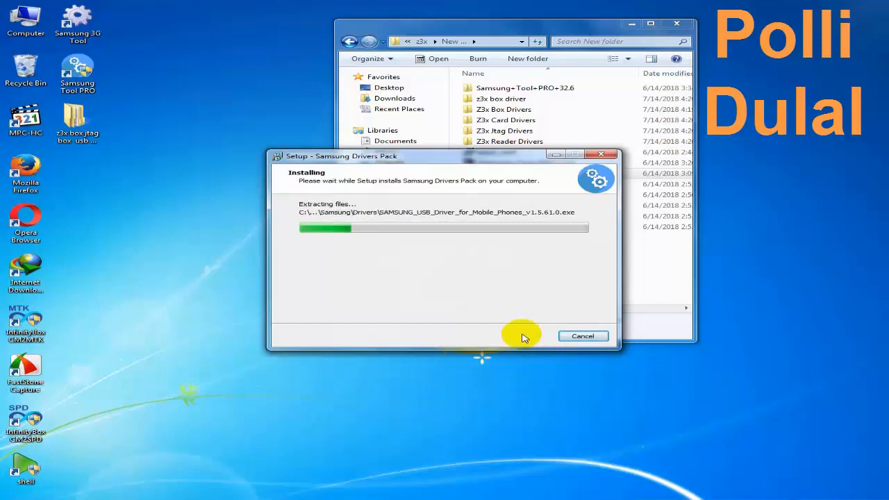
- Empty the Recycle Bin, confirming permanent deletion of the SamsungDriversPack_1.6 file
{"action": "right_click", "coordinate": [26, 70]}
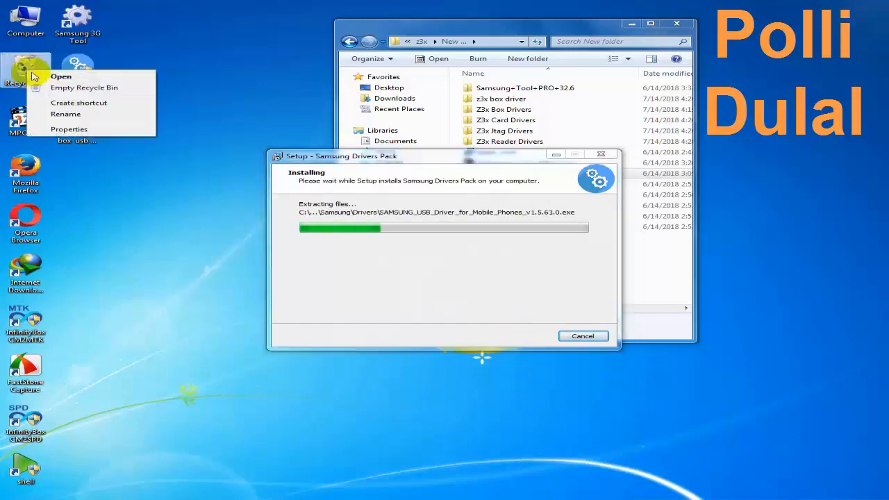
{"action": "left_click", "coordinate": [72, 88]}
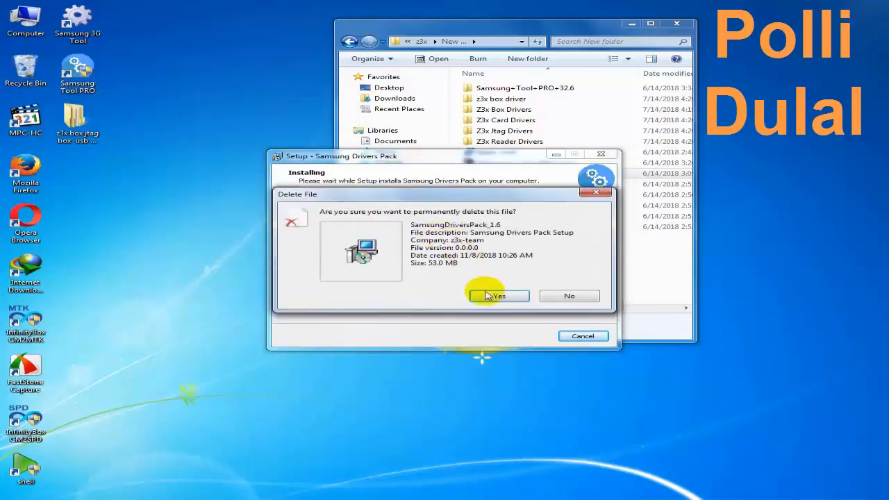
{"action": "left_click", "coordinate": [495, 294]}
- Complete the pack setup and install Samsung USB Driver for Mobile Phones V1.5.61.0 with US English and United States of America, closing the finished wizard
{"action": "left_click_drag", "start_coordinate": [478, 157], "coordinate": [464, 105]}
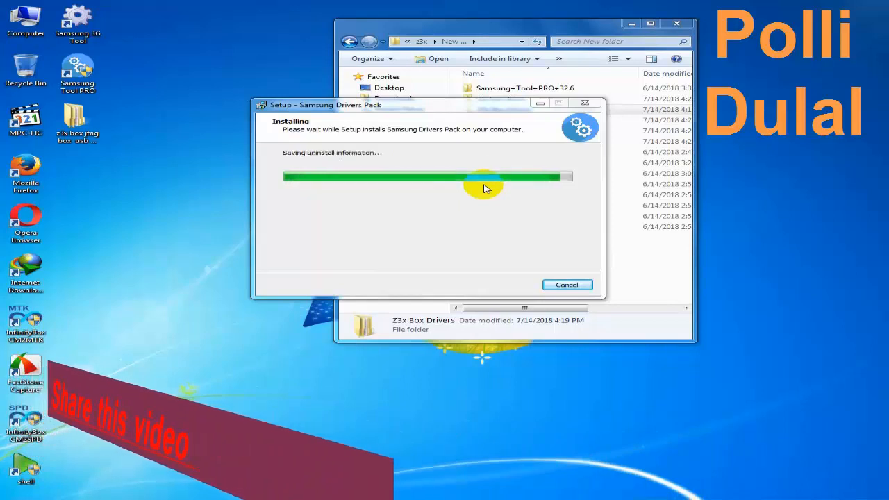
{"action": "left_click", "coordinate": [508, 285]}
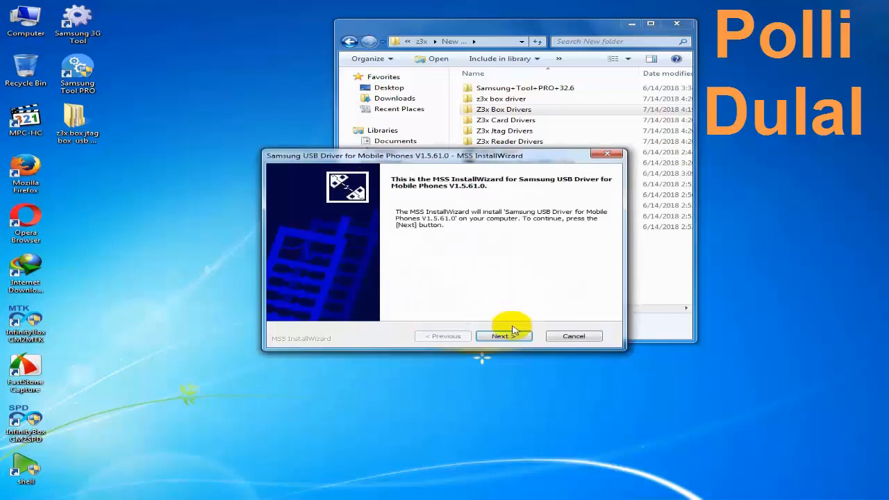
{"action": "left_click", "coordinate": [505, 336]}
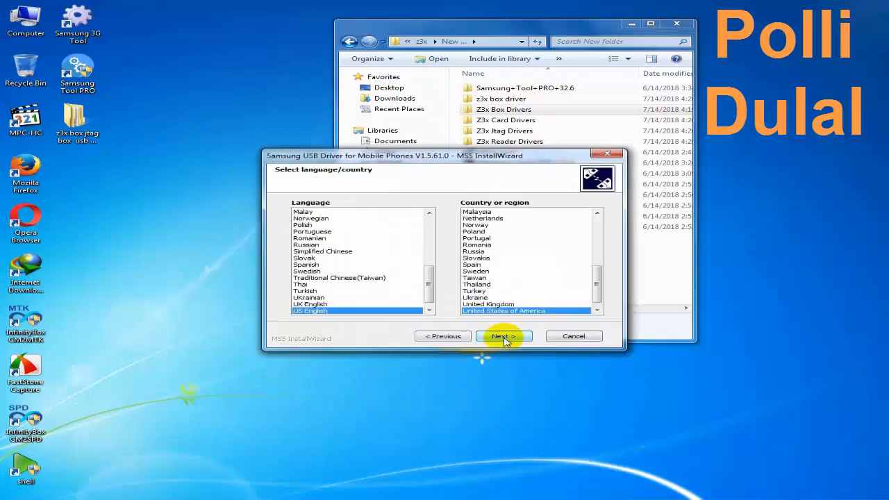
{"action": "left_click", "coordinate": [504, 337]}
{"action": "left_click", "coordinate": [504, 337]}
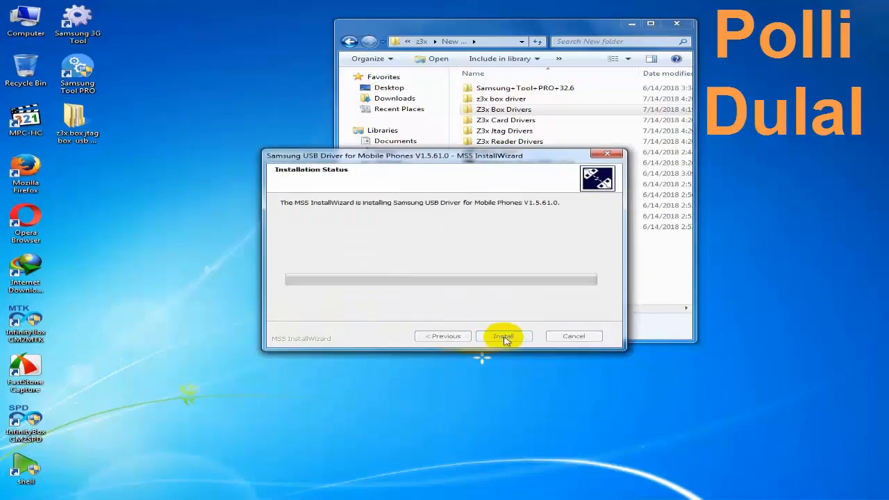
{"action": "left_click_drag", "start_coordinate": [451, 156], "coordinate": [356, 112]}
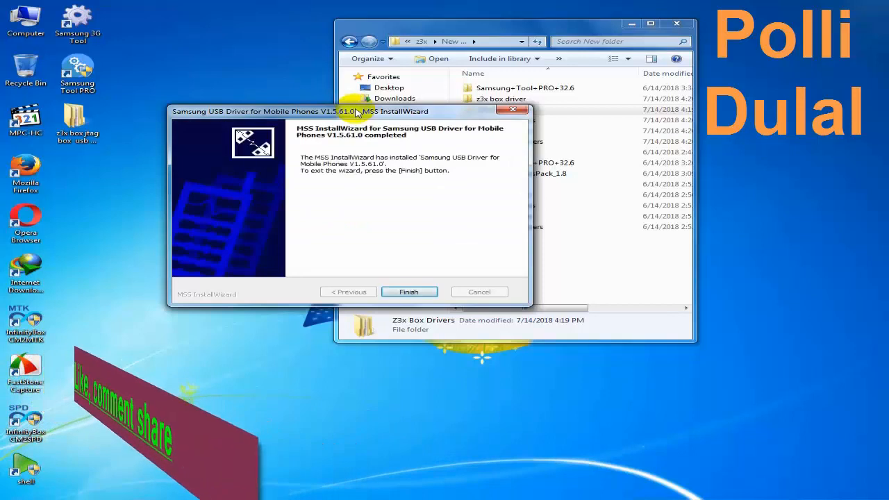
{"action": "left_click", "coordinate": [407, 293]}
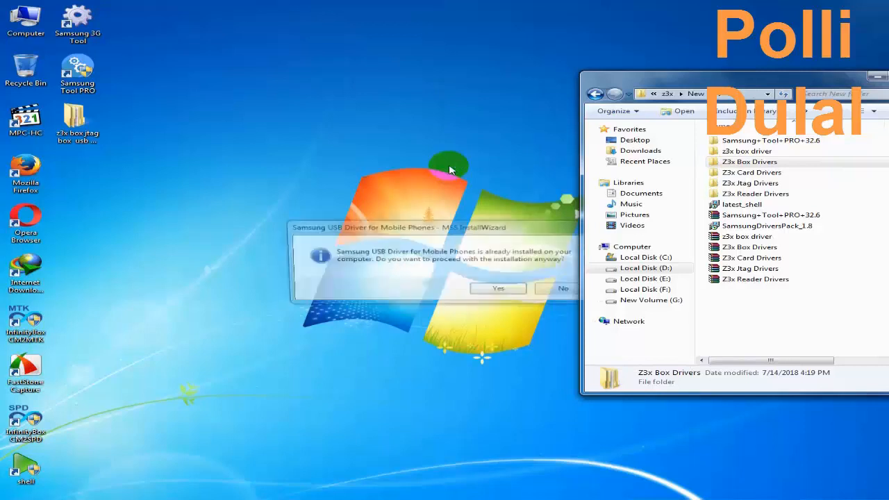
- Decline reinstalling the Samsung USB Driver for Mobile Phones, and install the Flash Loader Utility drivers and exit their installer
{"action": "left_click_drag", "start_coordinate": [446, 231], "coordinate": [336, 158]}
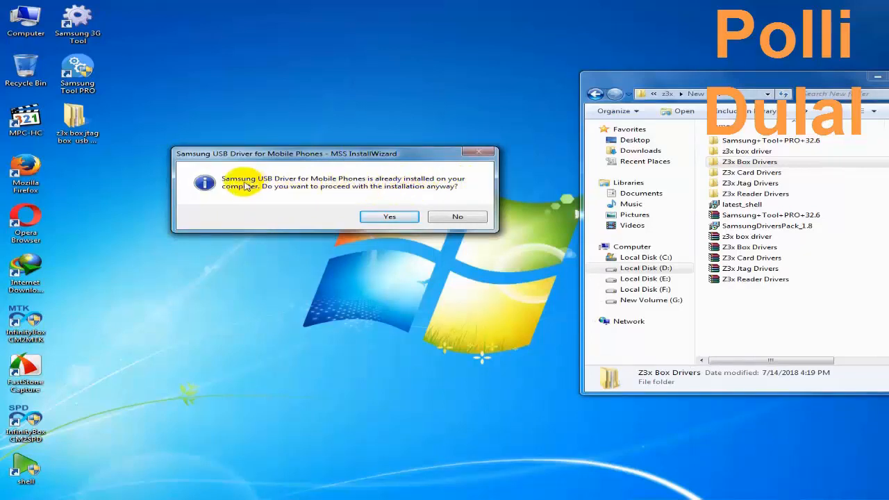
{"action": "left_click", "coordinate": [454, 218]}
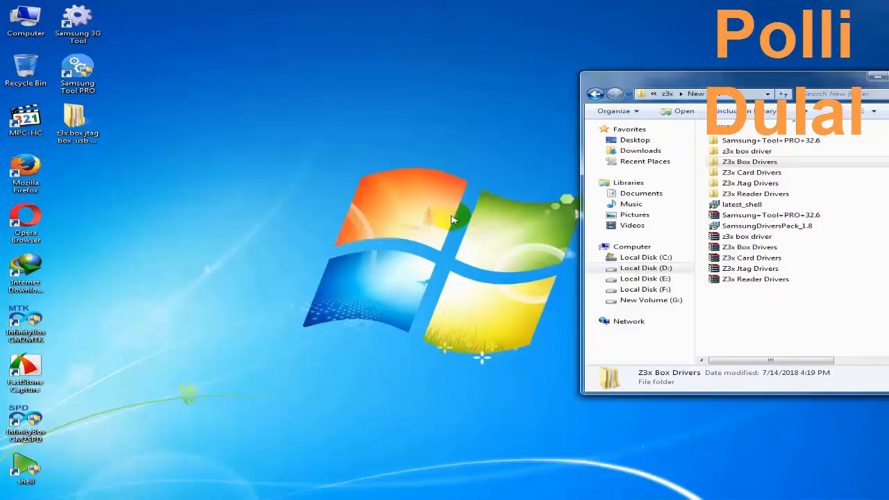
{"action": "left_click", "coordinate": [394, 271]}
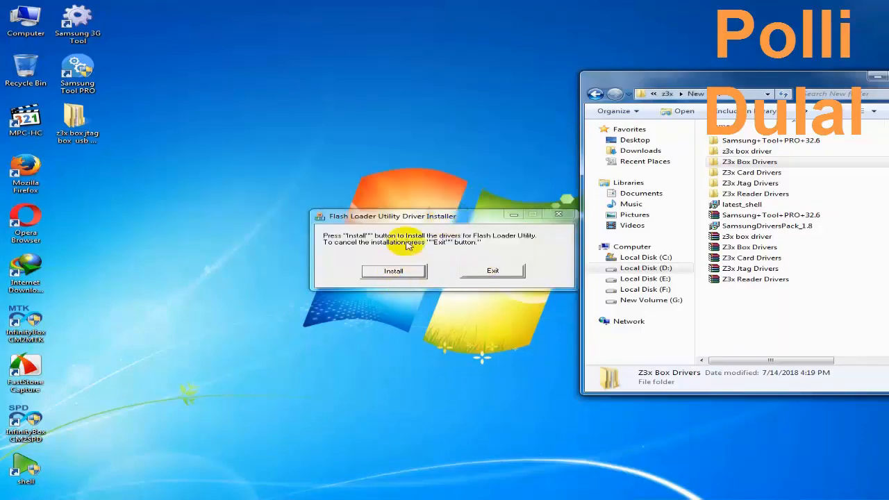
{"action": "left_click", "coordinate": [380, 235]}
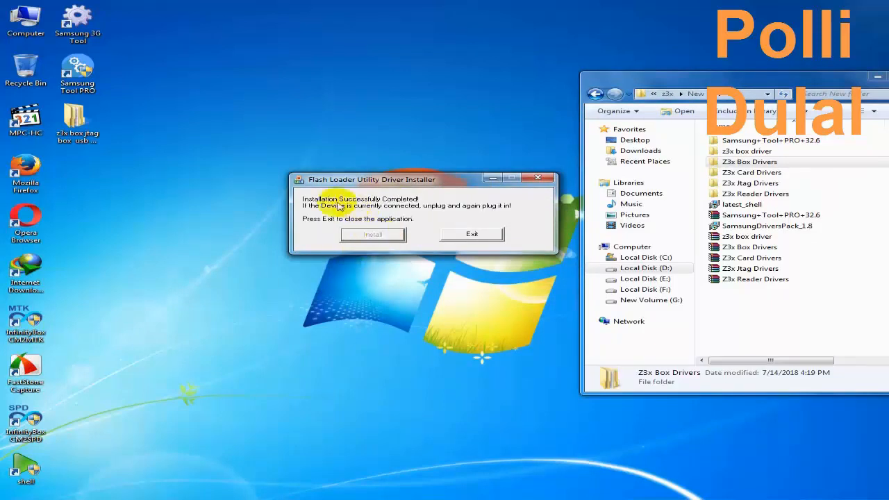
{"action": "left_click", "coordinate": [470, 233]}
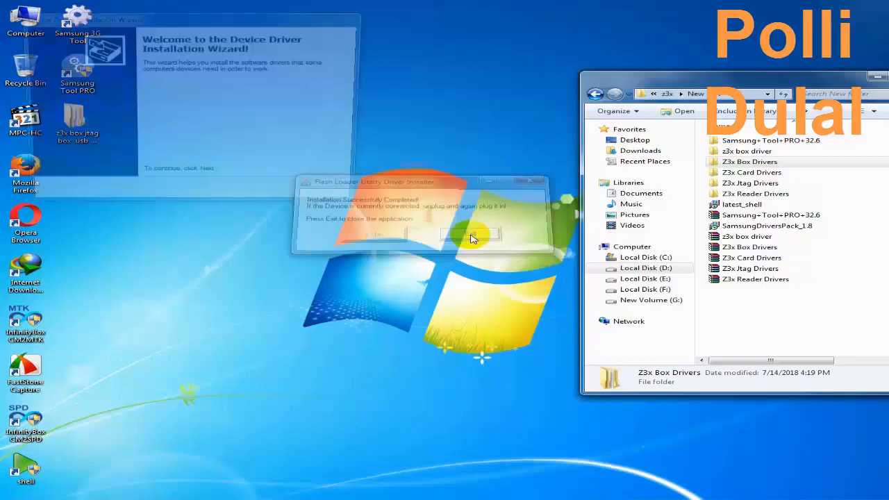
- Install the Spreadtrum Ports (COM & LPT) driver, choosing to always trust its publisher, and allow the unverified driver software to install anyway
{"action": "left_click", "coordinate": [271, 198]}
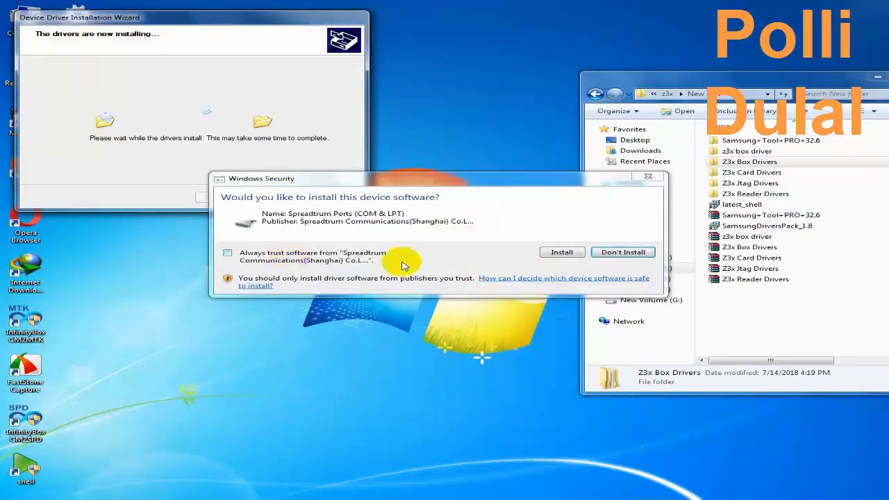
{"action": "left_click", "coordinate": [327, 255]}
{"action": "left_click", "coordinate": [562, 253]}
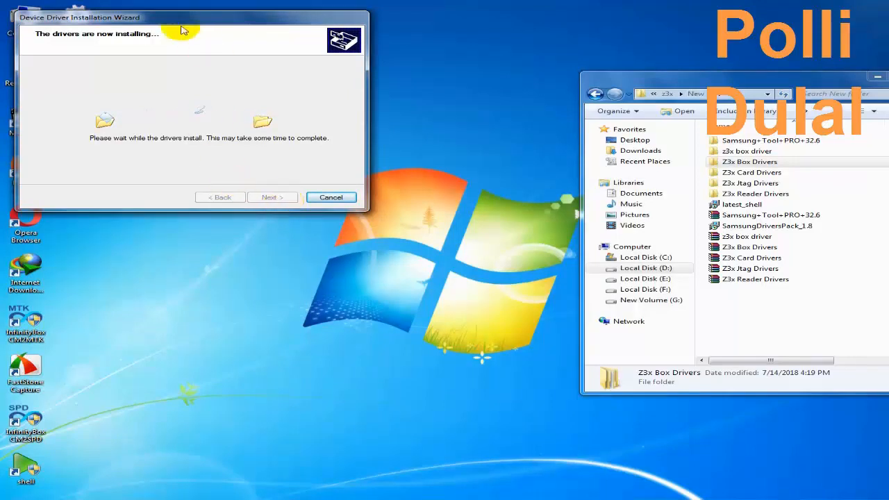
{"action": "left_click_drag", "start_coordinate": [176, 18], "coordinate": [370, 69]}
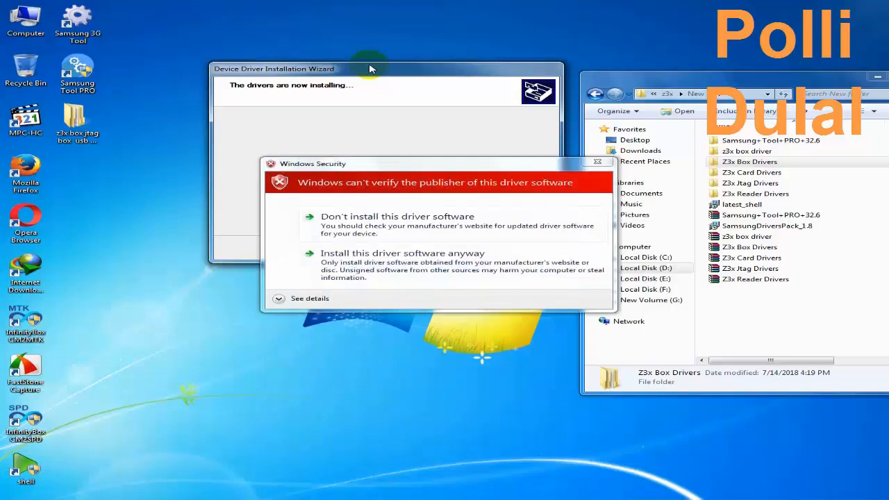
{"action": "left_click", "coordinate": [416, 277]}
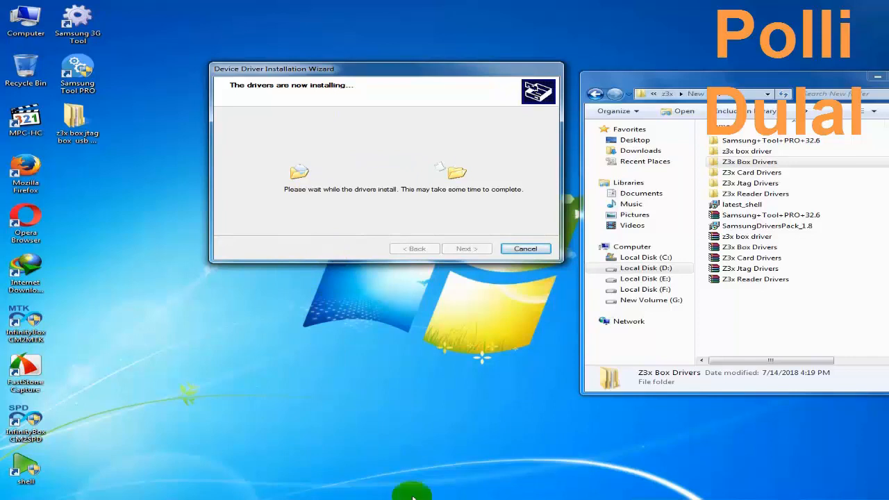
- Restore the Computer Management window, close the New folder file window, and minimize Computer Management again
{"action": "left_click", "coordinate": [366, 499]}
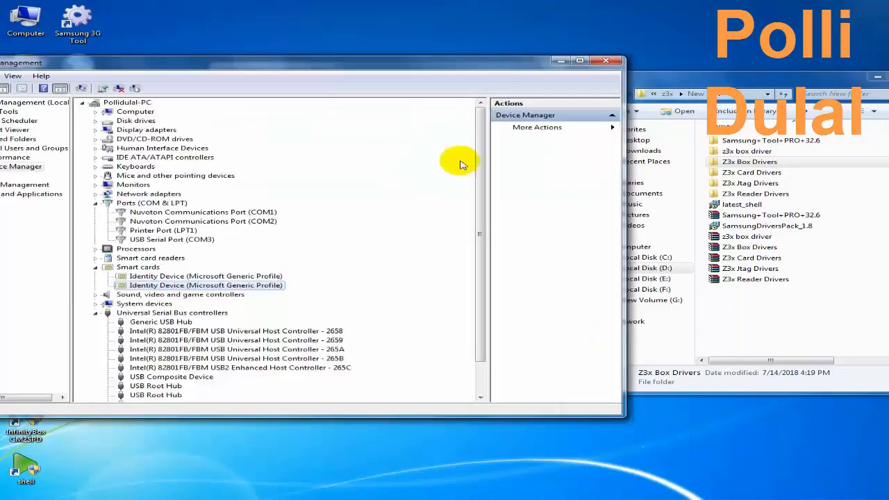
{"action": "left_click_drag", "start_coordinate": [686, 81], "coordinate": [716, 78]}
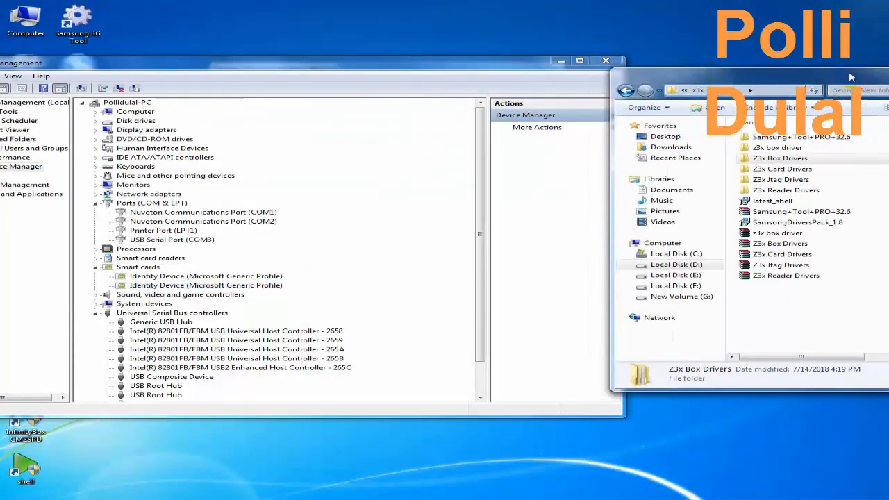
{"action": "left_click_drag", "start_coordinate": [850, 70], "coordinate": [757, 78]}
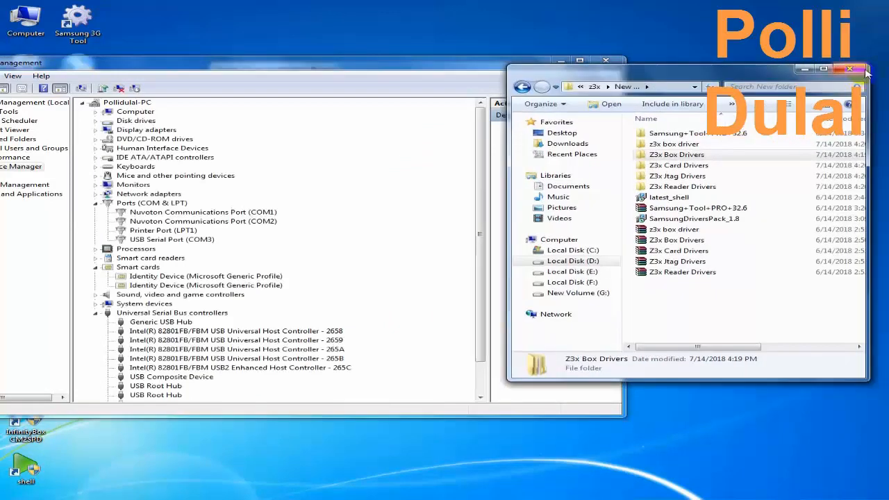
{"action": "left_click", "coordinate": [862, 71]}
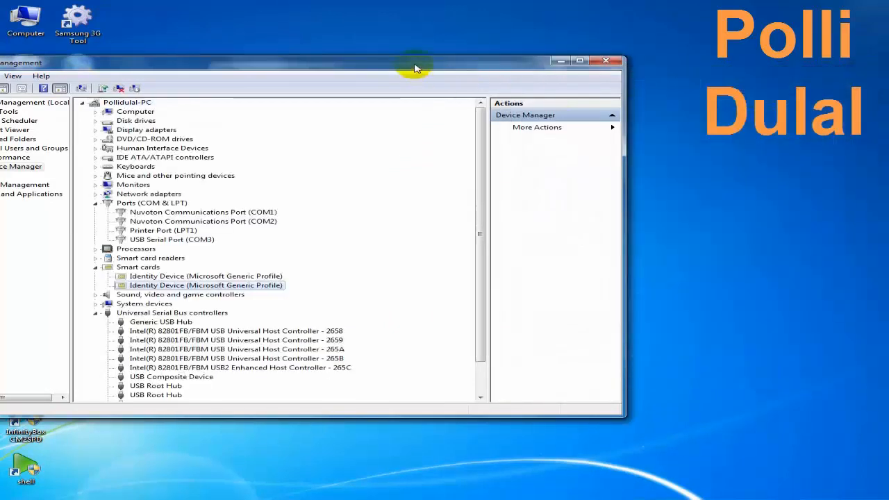
{"action": "left_click", "coordinate": [559, 63]}
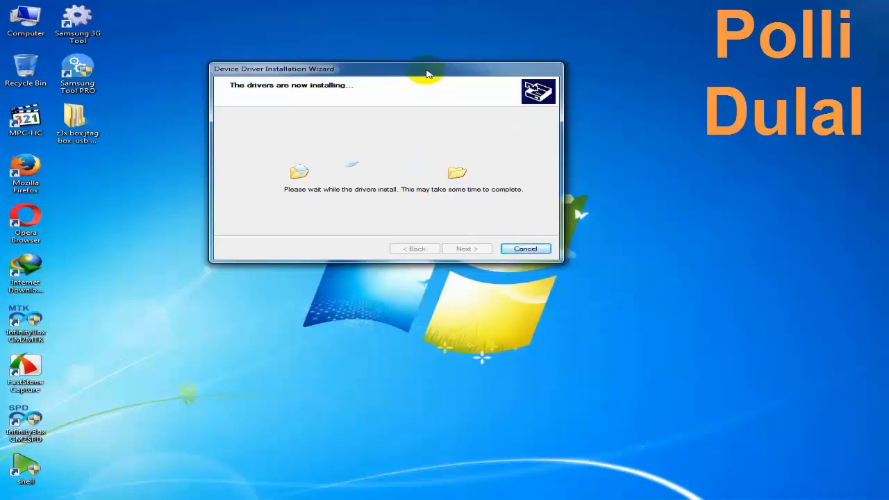
{"action": "left_click_drag", "start_coordinate": [830, 75], "coordinate": [167, 278]}
{"action": "left_click_drag", "start_coordinate": [180, 43], "coordinate": [711, 379]}
{"action": "right_click", "coordinate": [715, 133]}
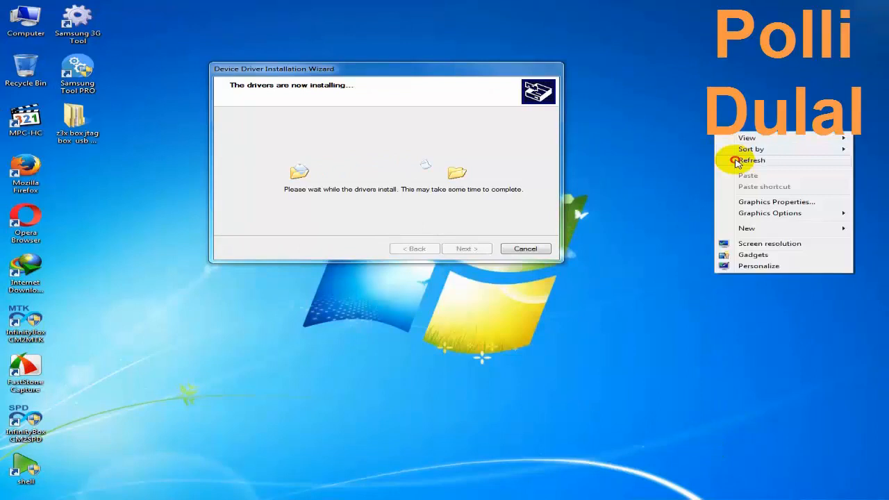
{"action": "left_click", "coordinate": [722, 159]}
{"action": "left_click_drag", "start_coordinate": [627, 28], "coordinate": [104, 310]}
{"action": "right_click", "coordinate": [113, 191]}
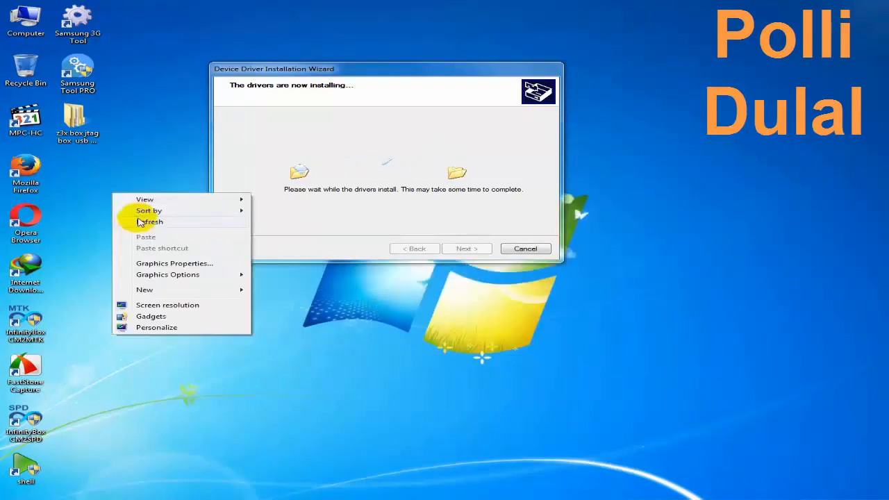
{"action": "left_click", "coordinate": [137, 218]}
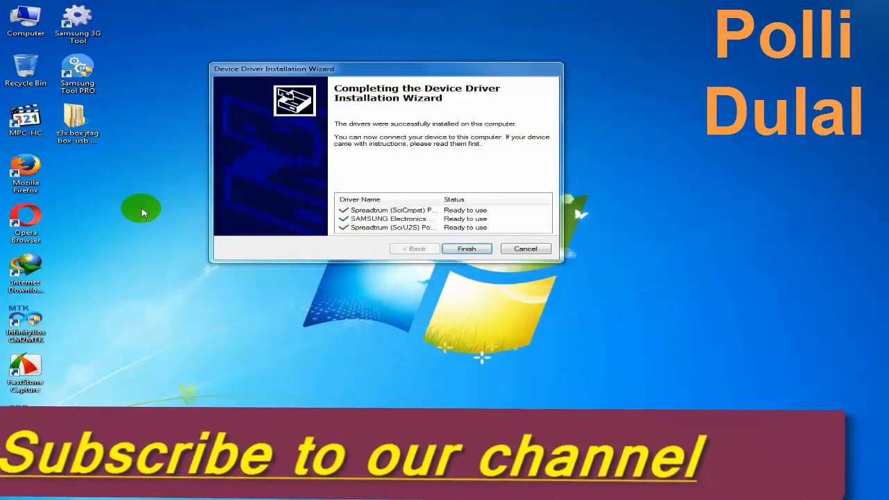
- Finish the Spreadtrum driver wizard and install the Ericsson device driver, allowing the unverified driver software to install anyway
{"action": "left_click", "coordinate": [407, 210]}
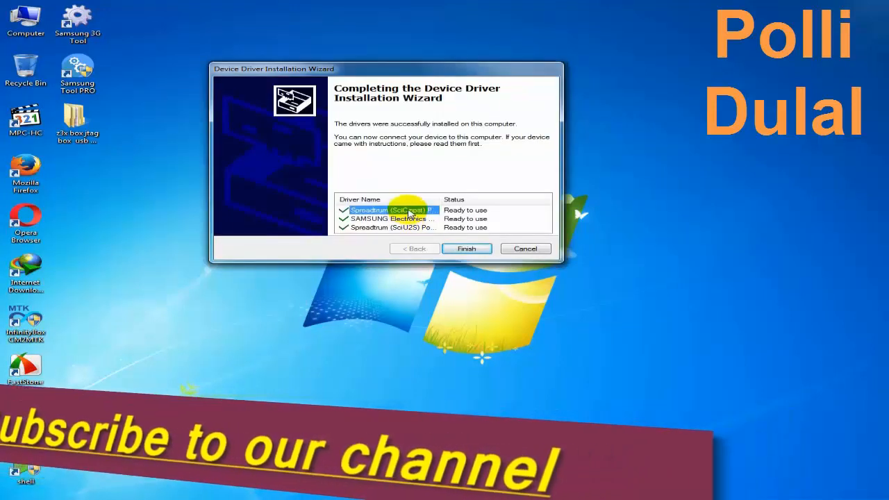
{"action": "left_click", "coordinate": [397, 227]}
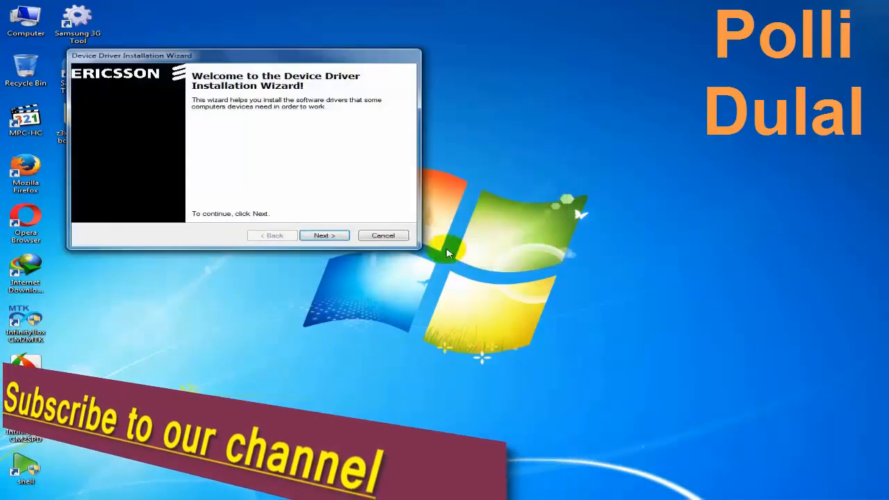
{"action": "left_click", "coordinate": [314, 236]}
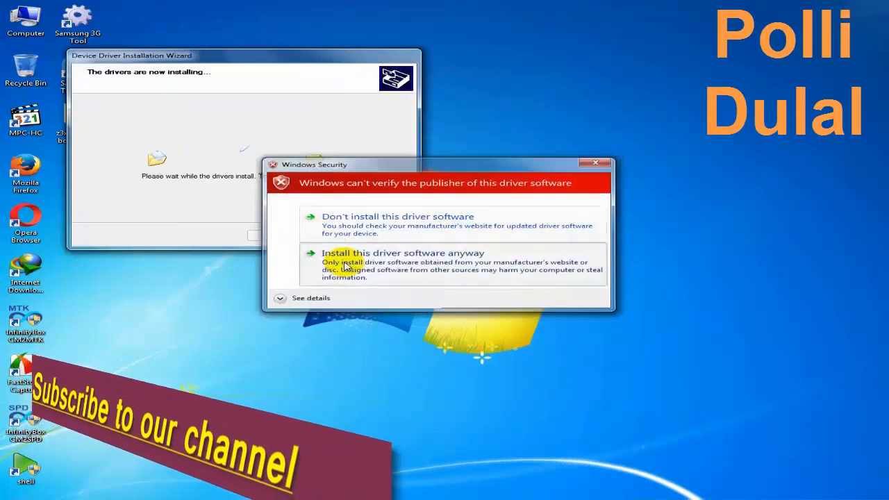
{"action": "left_click", "coordinate": [340, 263]}
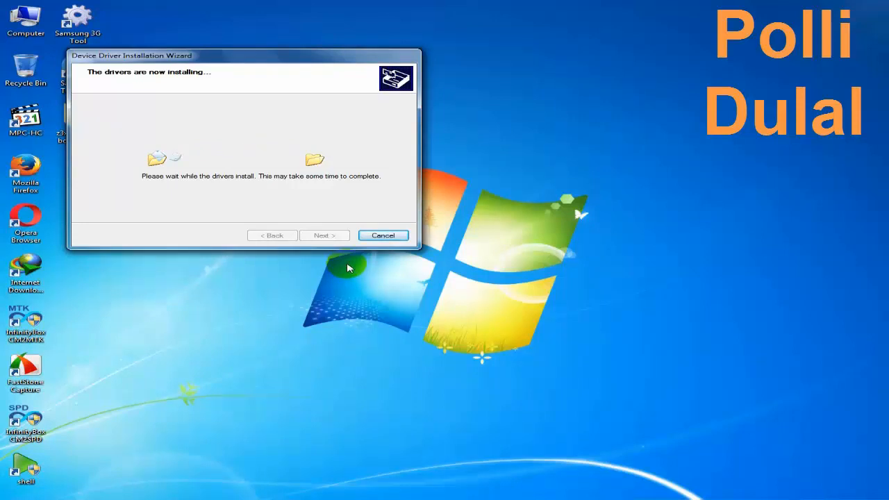
{"action": "left_click_drag", "start_coordinate": [238, 60], "coordinate": [517, 45]}
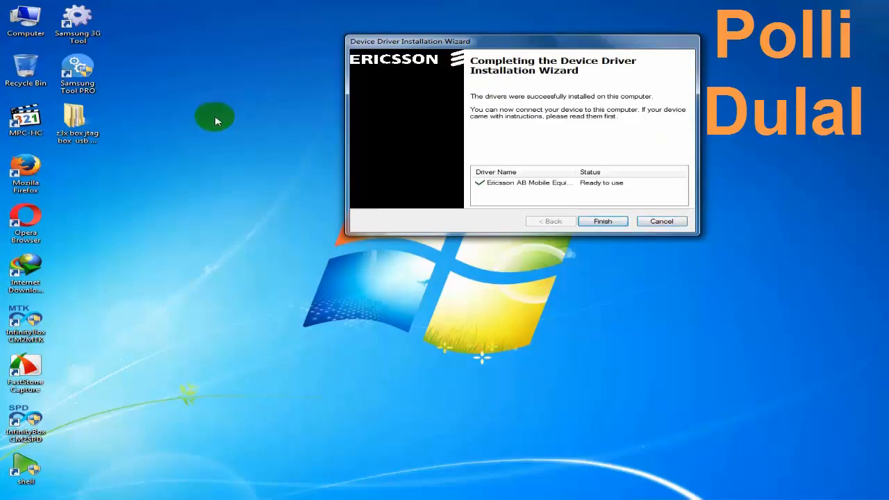
- Finish the Ericsson wizard and install the ST-Ericsson USB Flash Kit driver, accepting its EULA and allowing the unverified driver software to install anyway
{"action": "left_click", "coordinate": [555, 185]}
{"action": "left_click", "coordinate": [601, 221]}
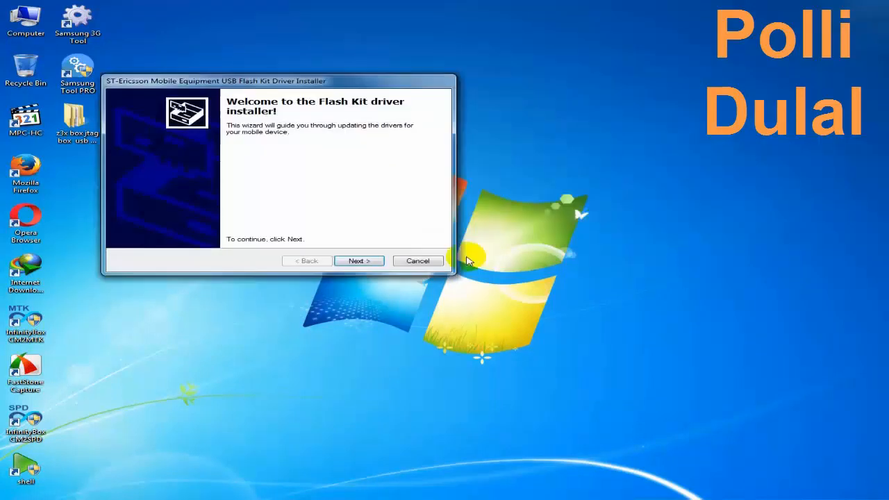
{"action": "left_click", "coordinate": [359, 260]}
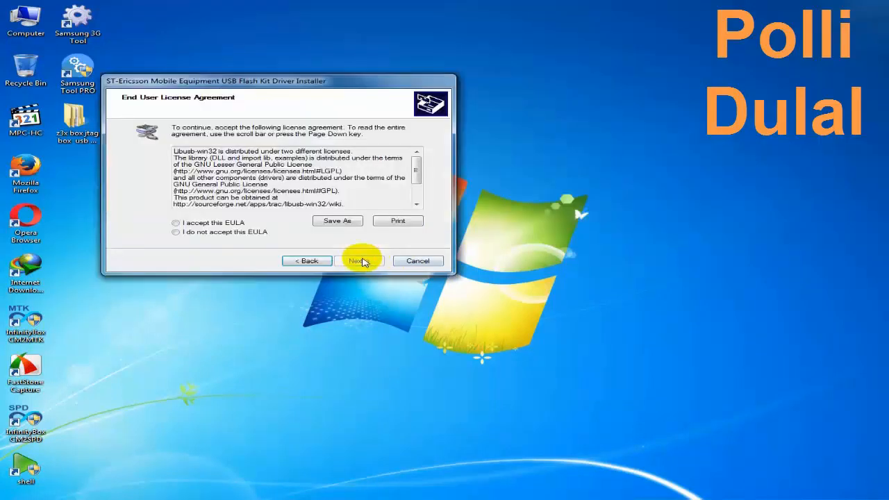
{"action": "left_click", "coordinate": [232, 222]}
{"action": "left_click", "coordinate": [359, 261]}
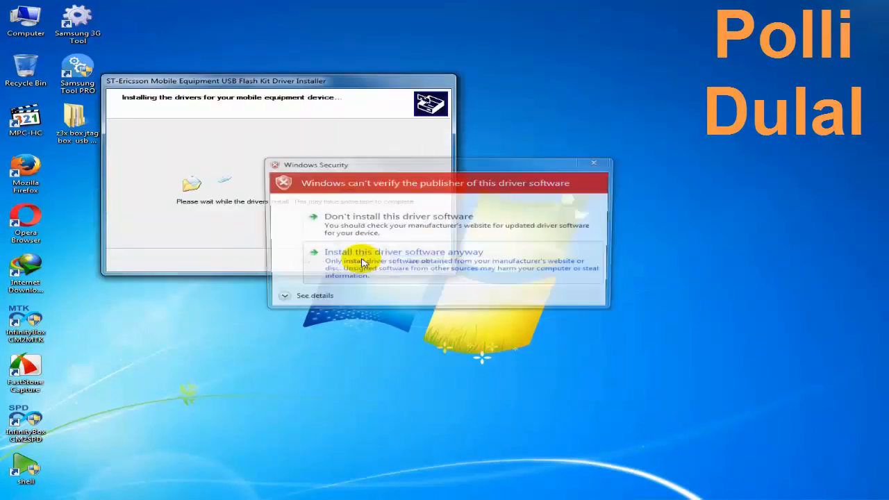
{"action": "left_click", "coordinate": [362, 262]}
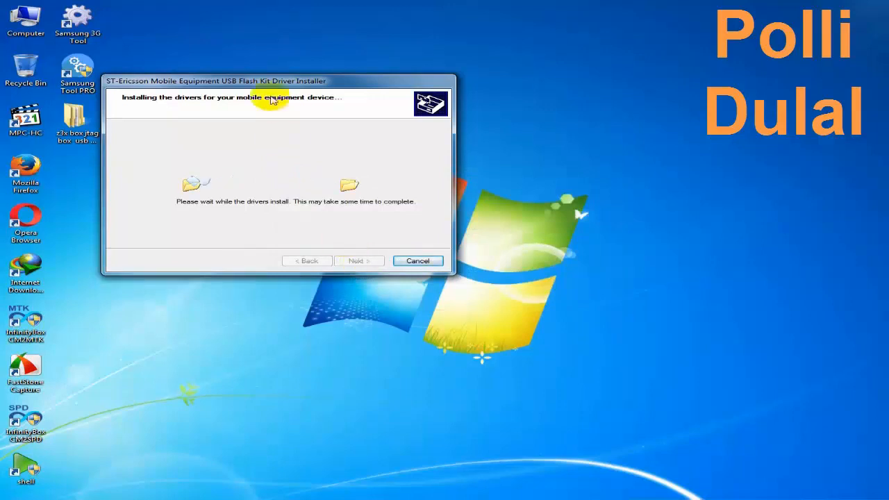
{"action": "left_click_drag", "start_coordinate": [265, 82], "coordinate": [509, 62]}
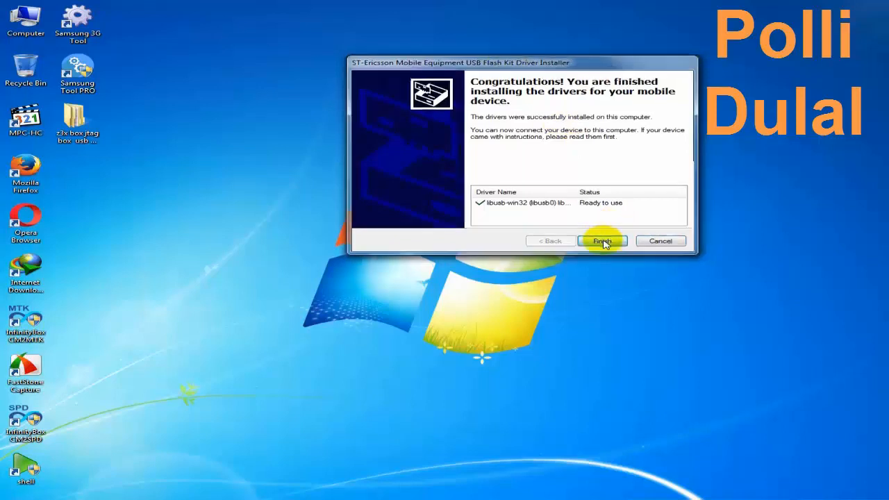
{"action": "left_click", "coordinate": [603, 241]}
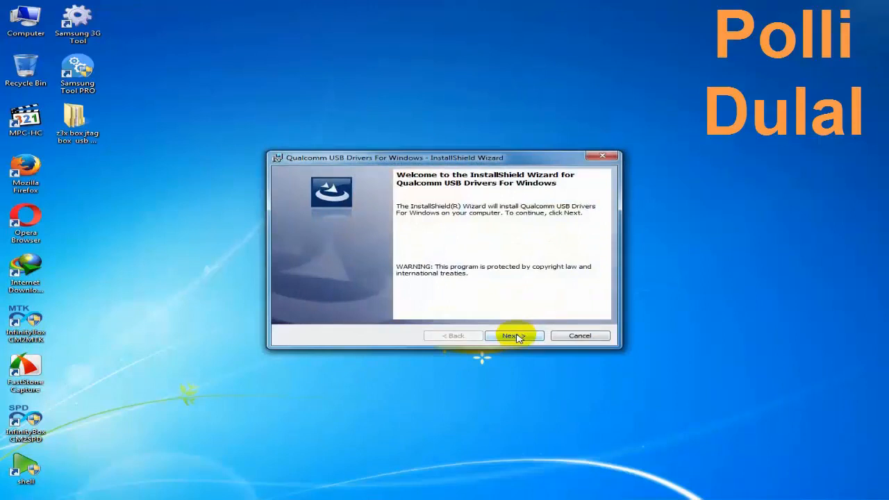
- Accept the license agreement for Qualcomm USB Drivers For Windows, start the installation, and move its wizard higher on the desktop
{"action": "left_click", "coordinate": [515, 336]}
{"action": "left_click", "coordinate": [427, 302]}
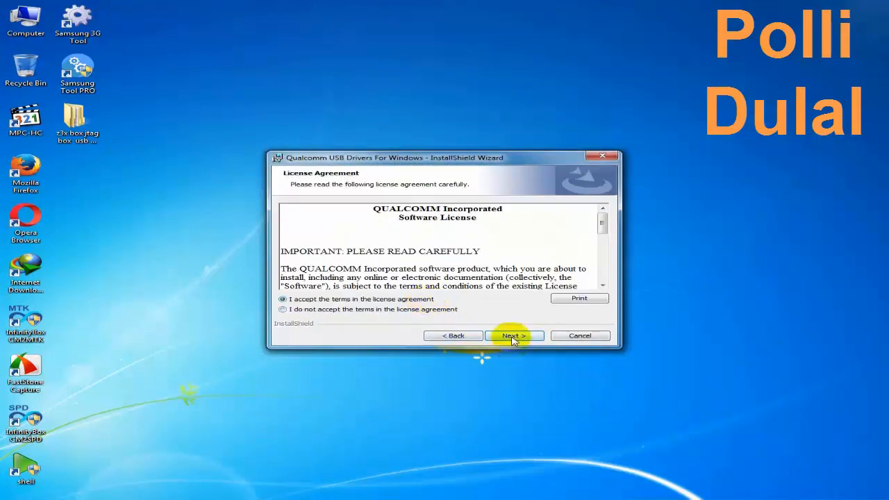
{"action": "left_click", "coordinate": [514, 338]}
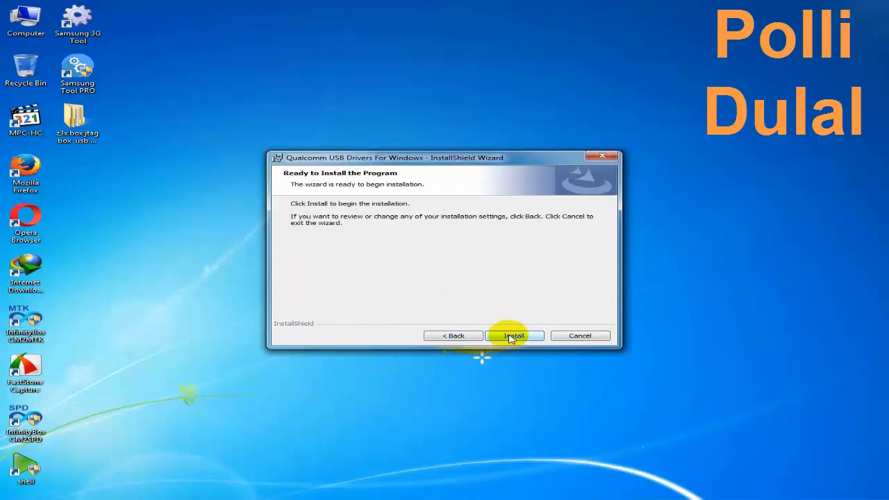
{"action": "left_click", "coordinate": [512, 337]}
{"action": "left_click_drag", "start_coordinate": [428, 156], "coordinate": [430, 89]}
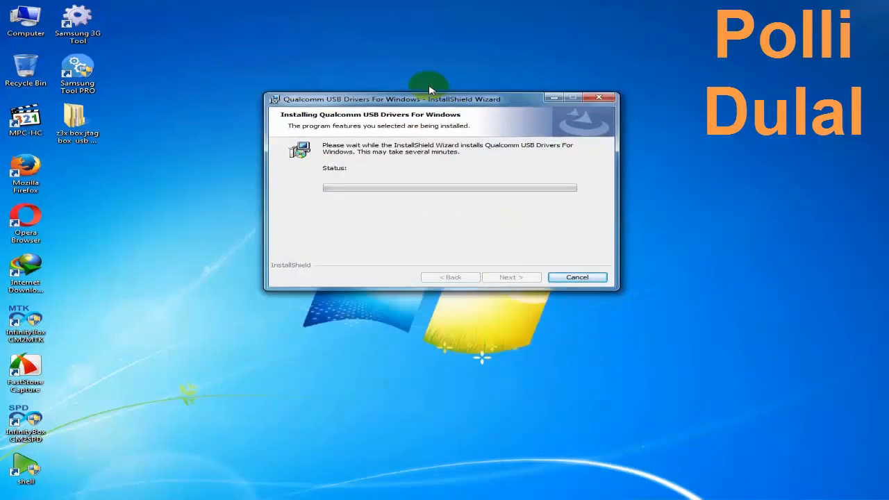